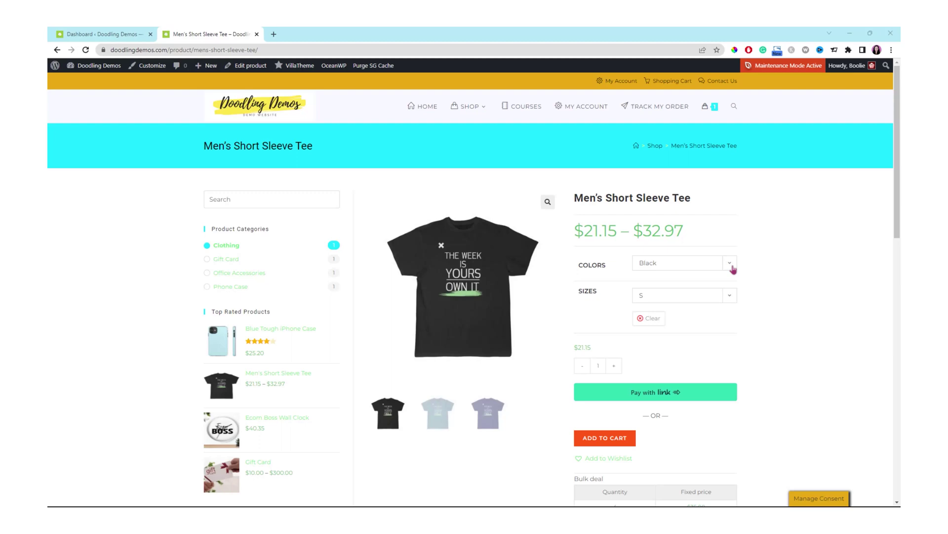
# Step: Examine the color and size variation options on the Men's Short Sleeve Tee product page
pyautogui.click(762, 269)
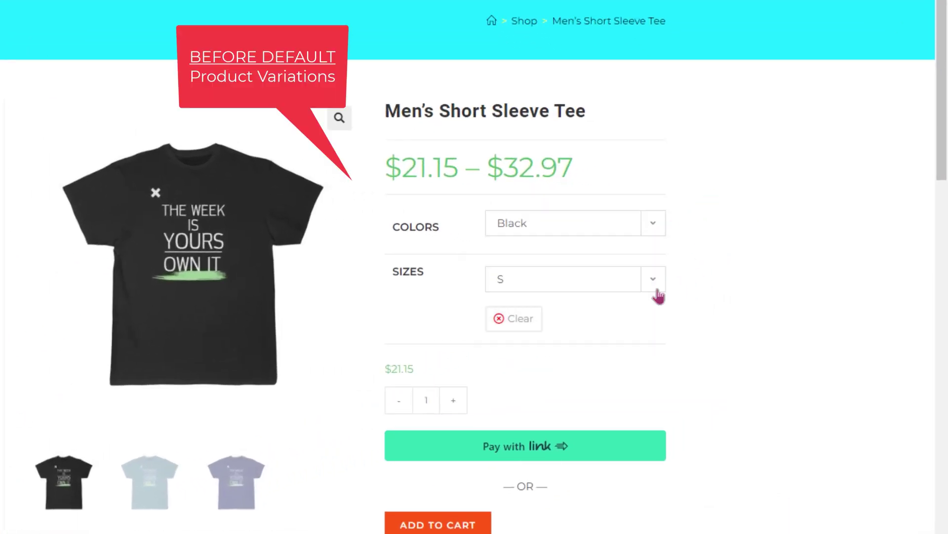
pyautogui.click(659, 292)
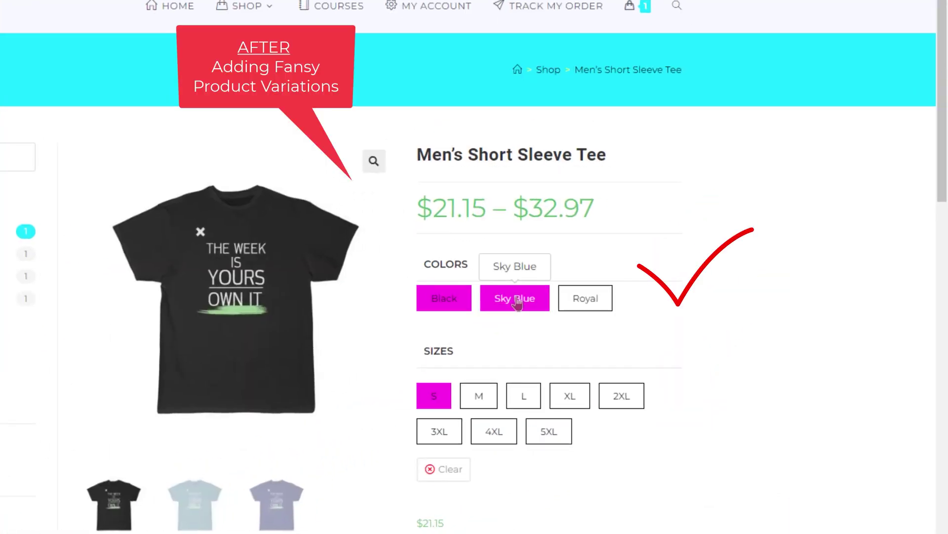
pyautogui.click(515, 299)
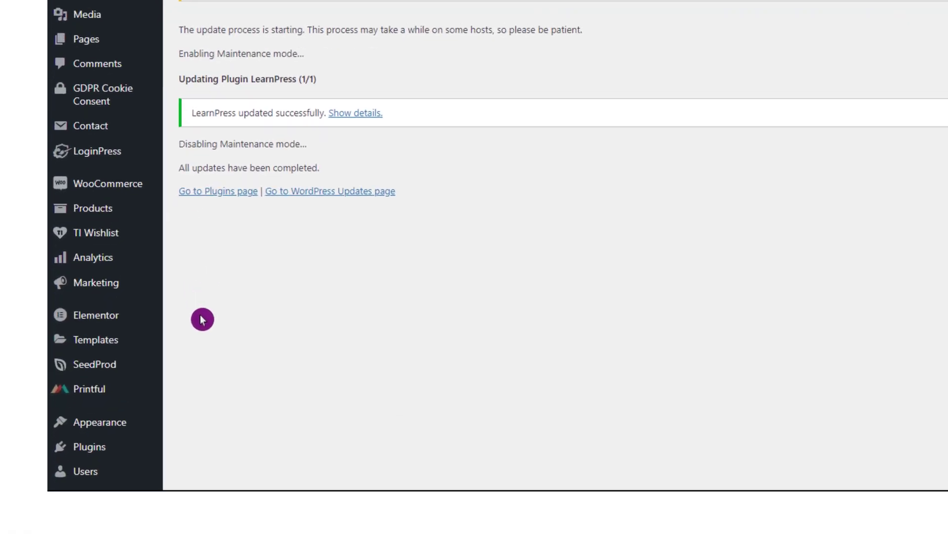
# Step: Search the WordPress directory of new plugins for "product variation"
pyautogui.scroll(-5, 272, 296)
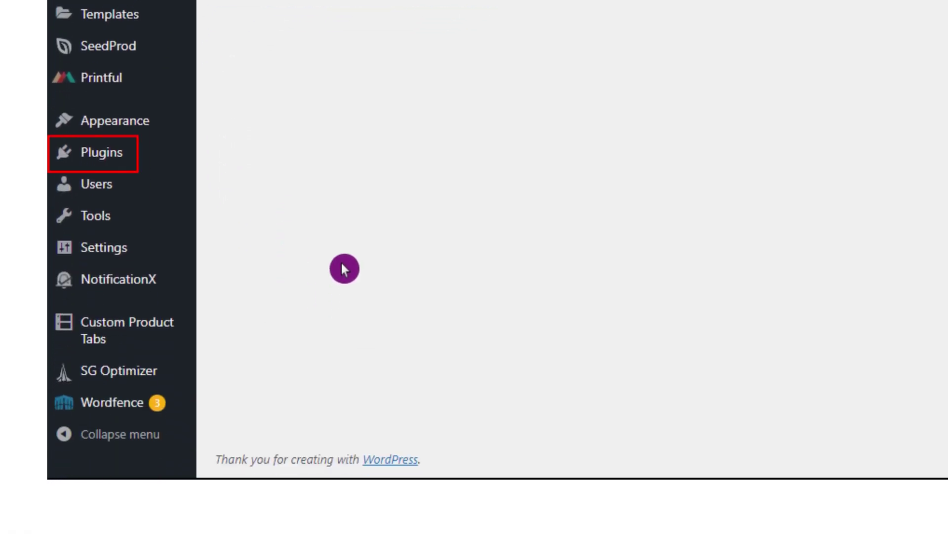
pyautogui.moveTo(107, 157)
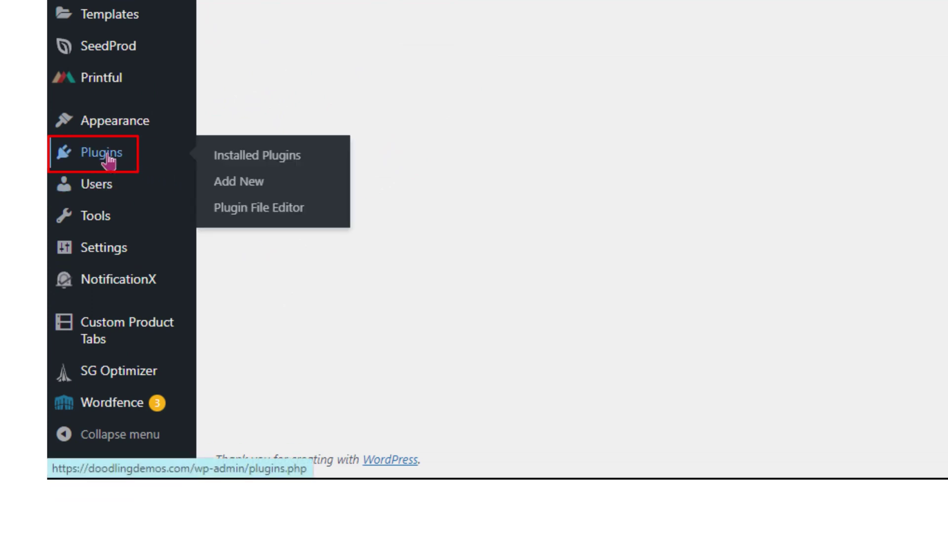
pyautogui.click(107, 159)
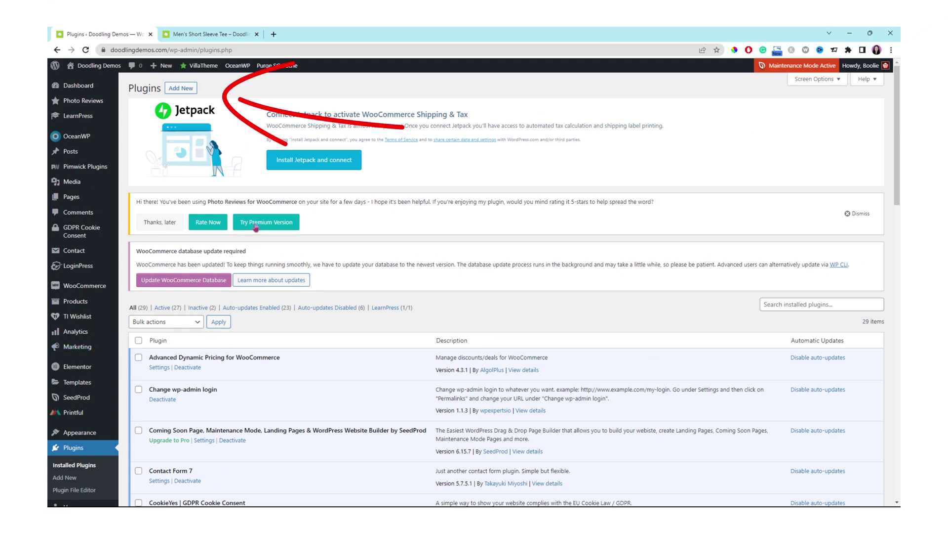
pyautogui.click(185, 92)
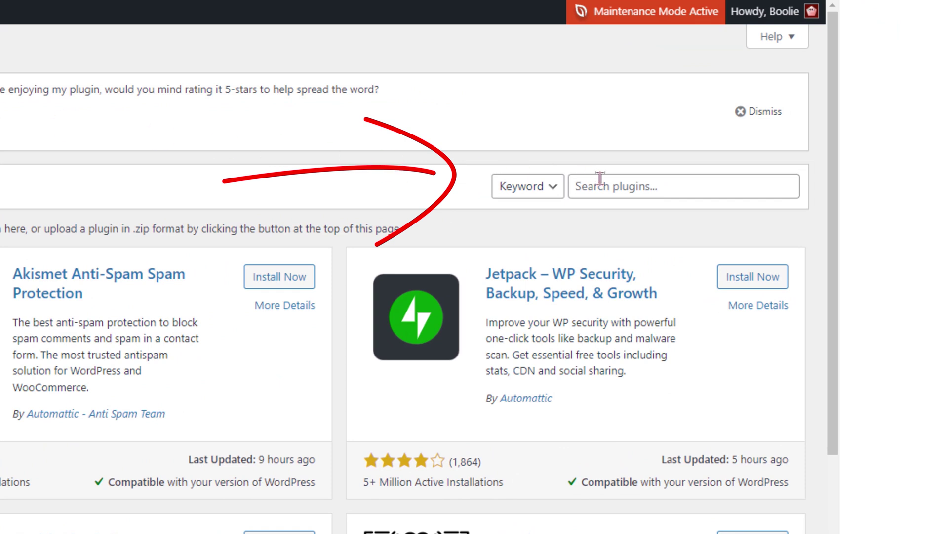
pyautogui.click(626, 187)
pyautogui.write('product variation')
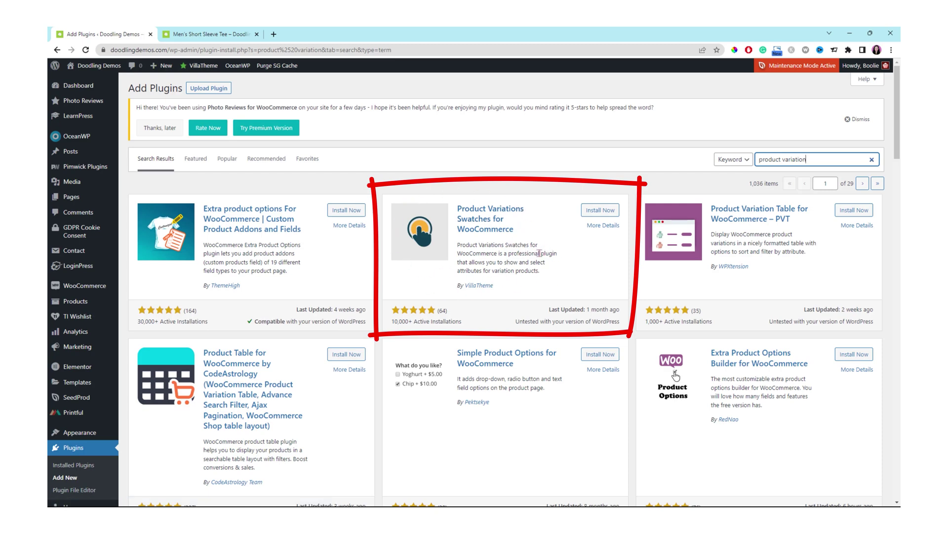
# Step: Install and activate the Product Variations Swatches for WooCommerce plugin and open its Variation Swatches settings
pyautogui.click(604, 212)
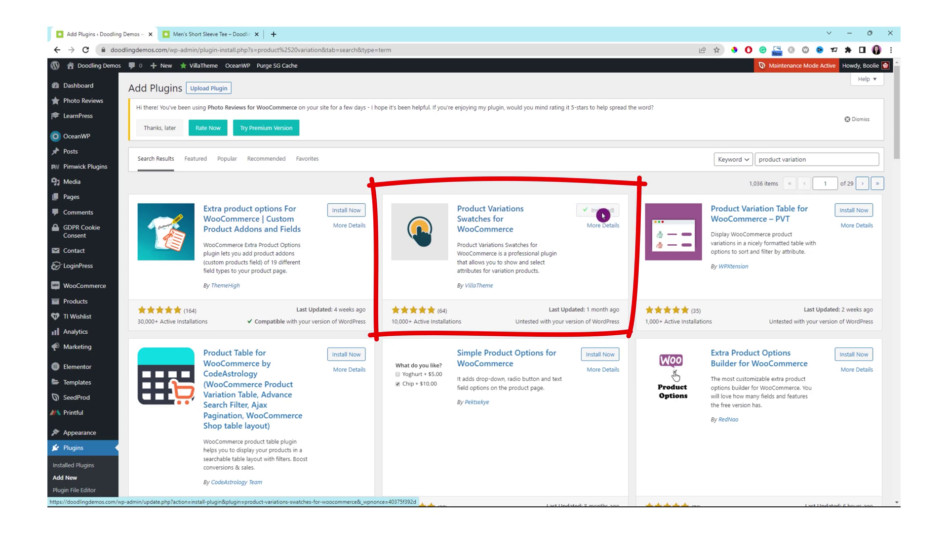
pyautogui.click(604, 213)
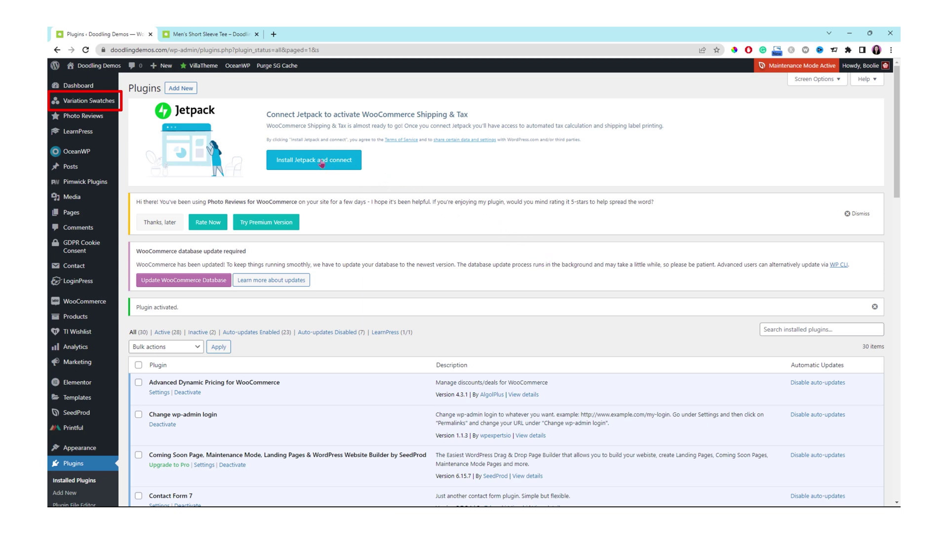
pyautogui.moveTo(82, 103)
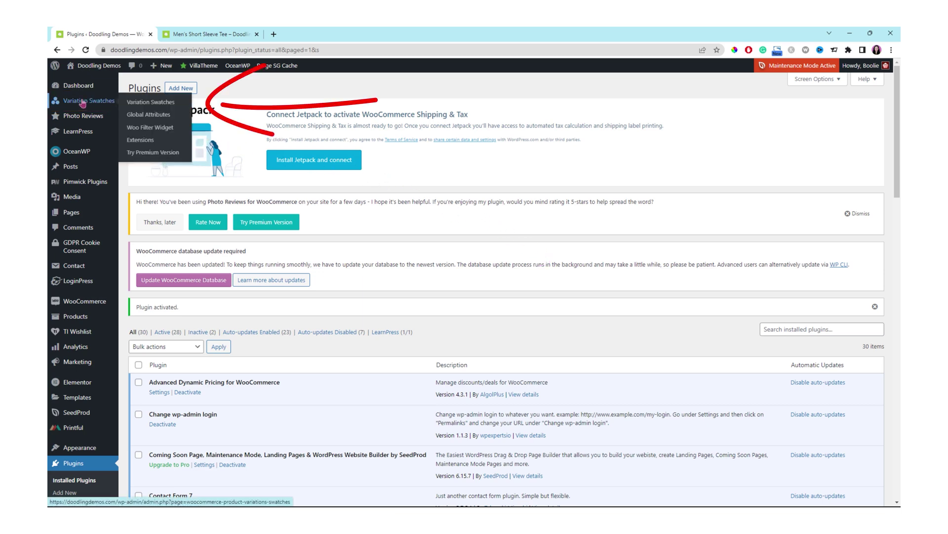
pyautogui.click(154, 103)
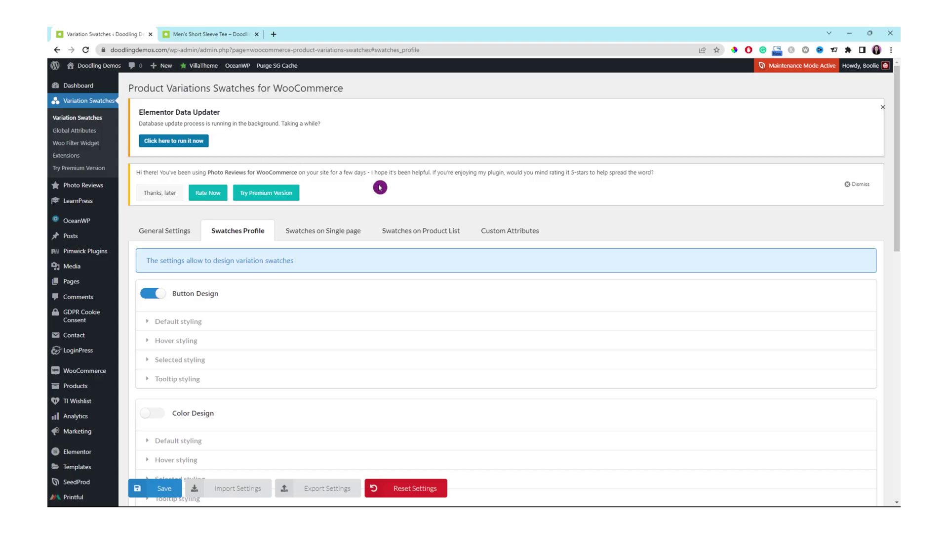
# Step: Check the default display type in the general settings of the variation swatches
pyautogui.scroll(-2, 343, 265)
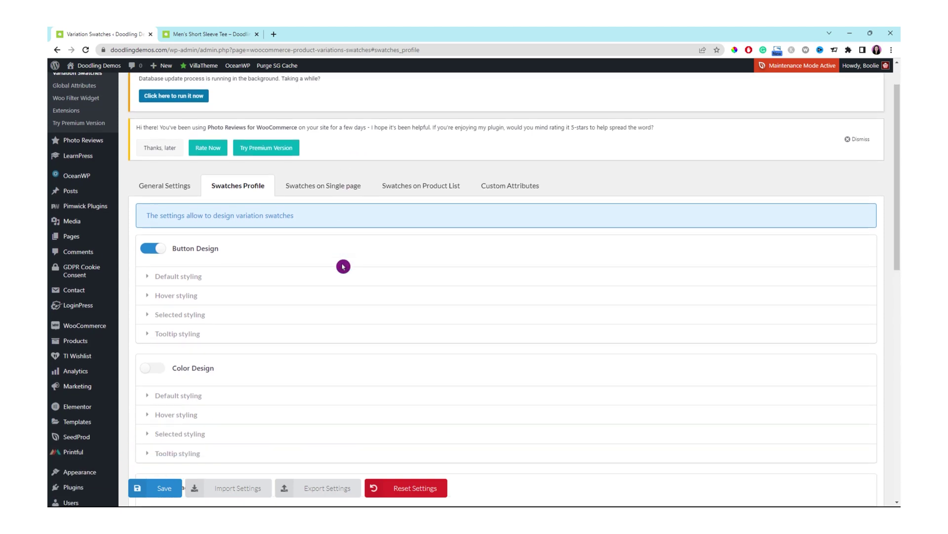
pyautogui.scroll(-1, 336, 268)
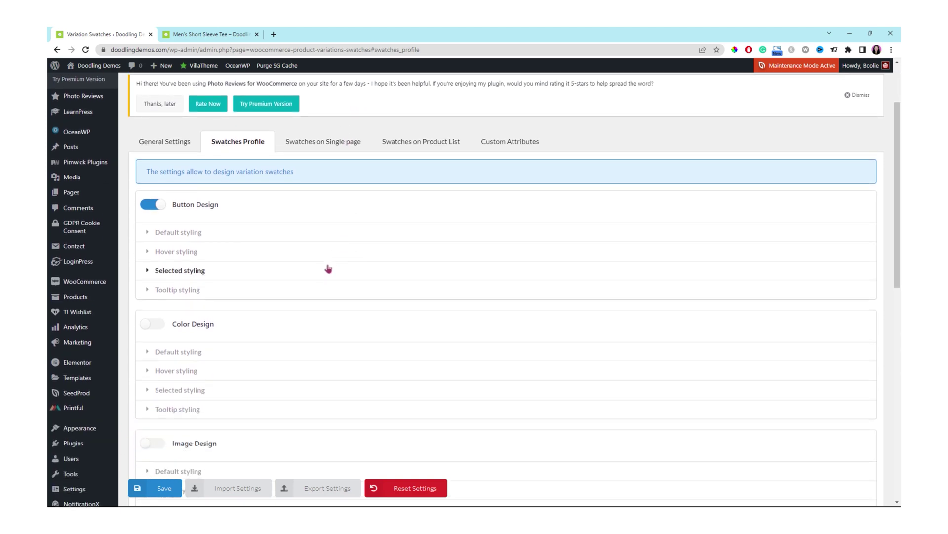
pyautogui.click(167, 145)
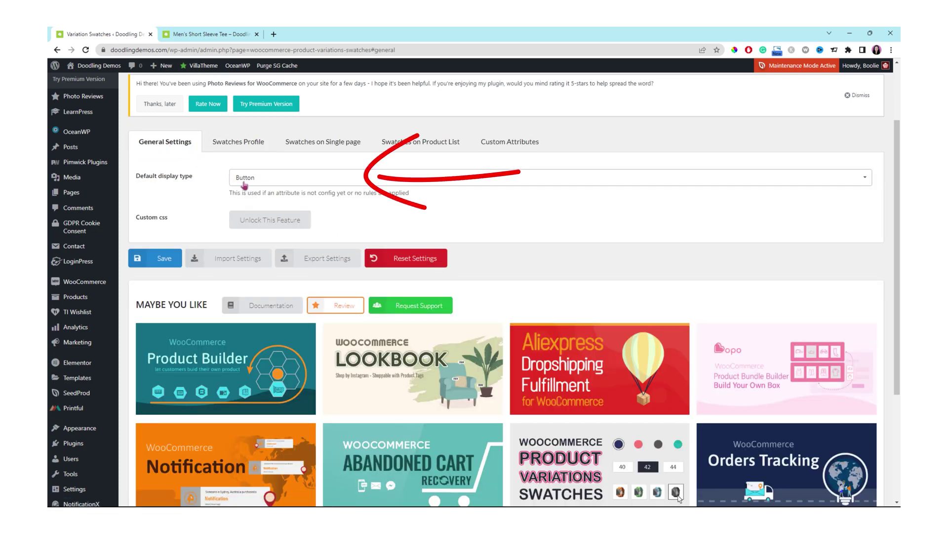
pyautogui.click(212, 157)
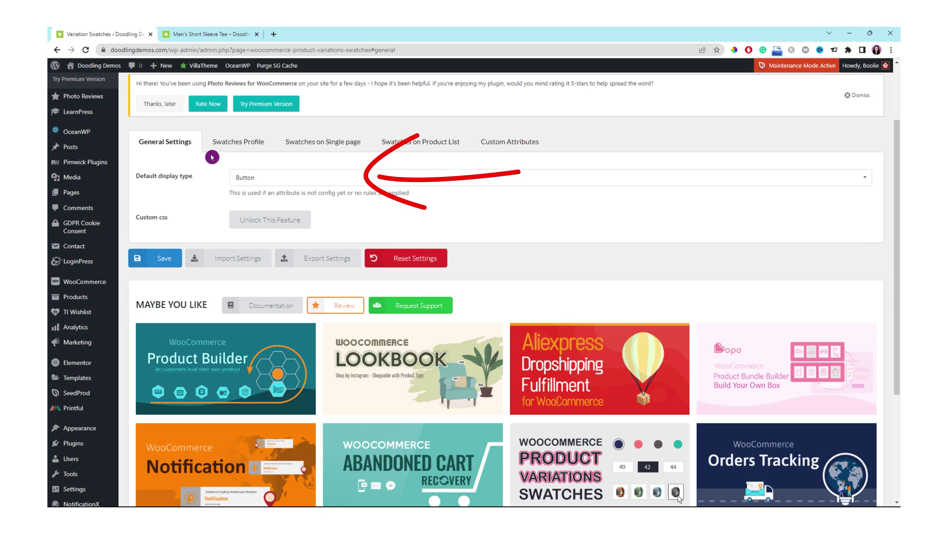
# Step: Examine the Button Design's default styling in the swatches profile, including its text, background and border colors
pyautogui.click(239, 145)
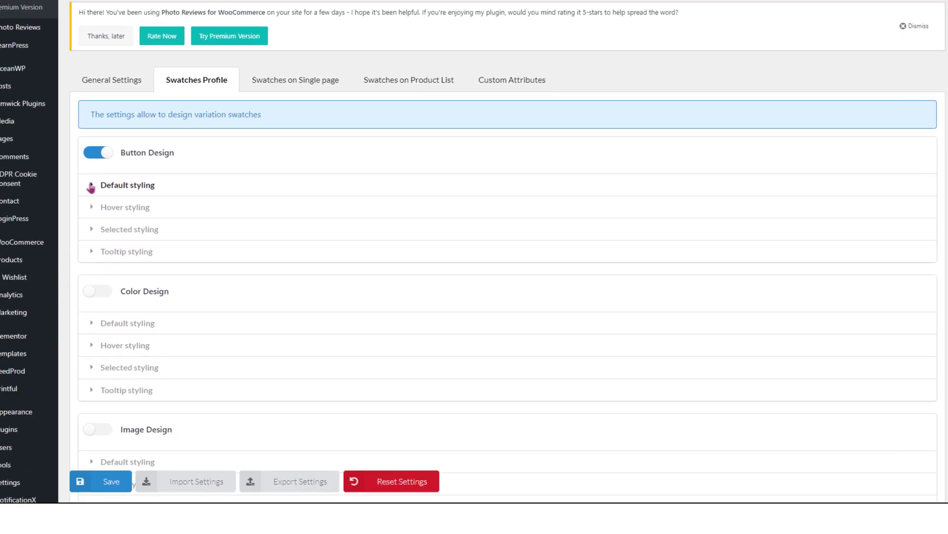
pyautogui.click(147, 234)
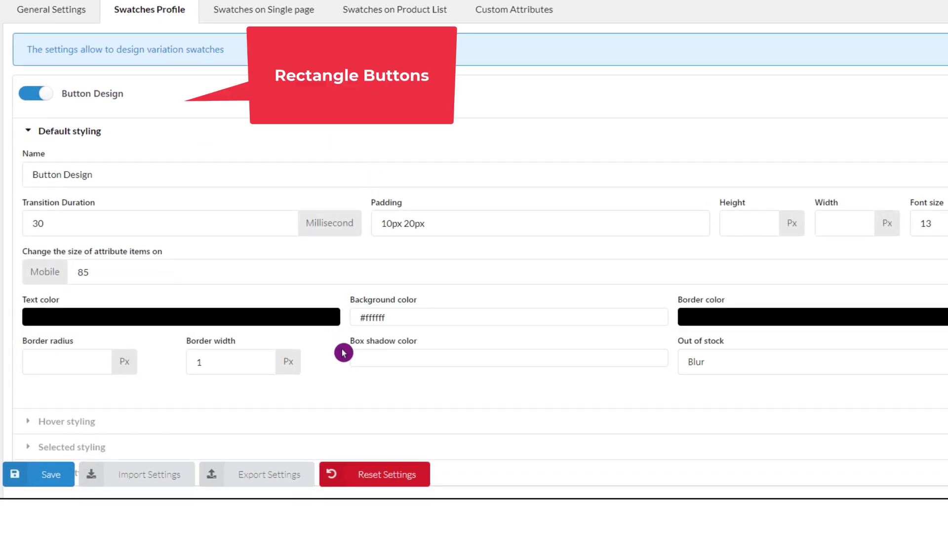
pyautogui.scroll(-1, 343, 346)
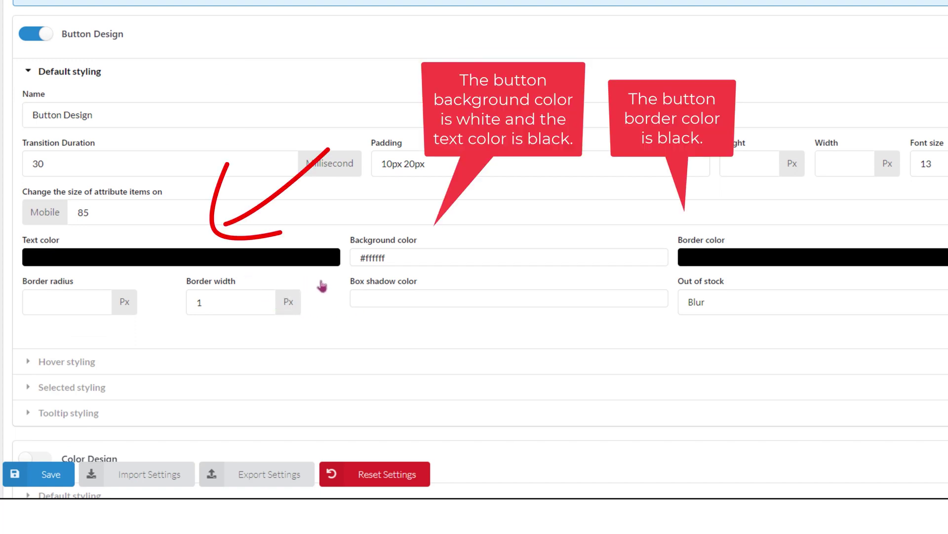
pyautogui.scroll(-1, 321, 285)
pyautogui.scroll(-1, 338, 246)
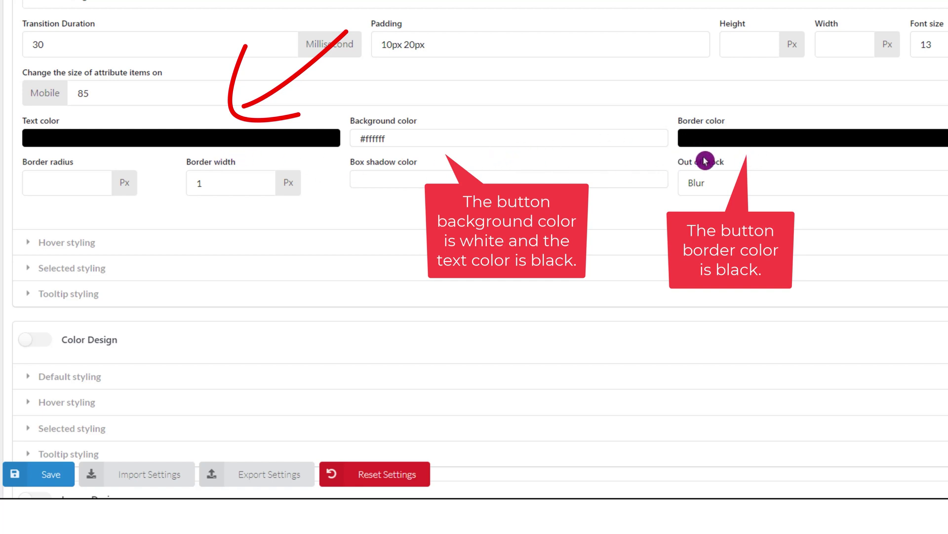
# Step: Expand the hover styling settings of the Button Design
pyautogui.click(26, 243)
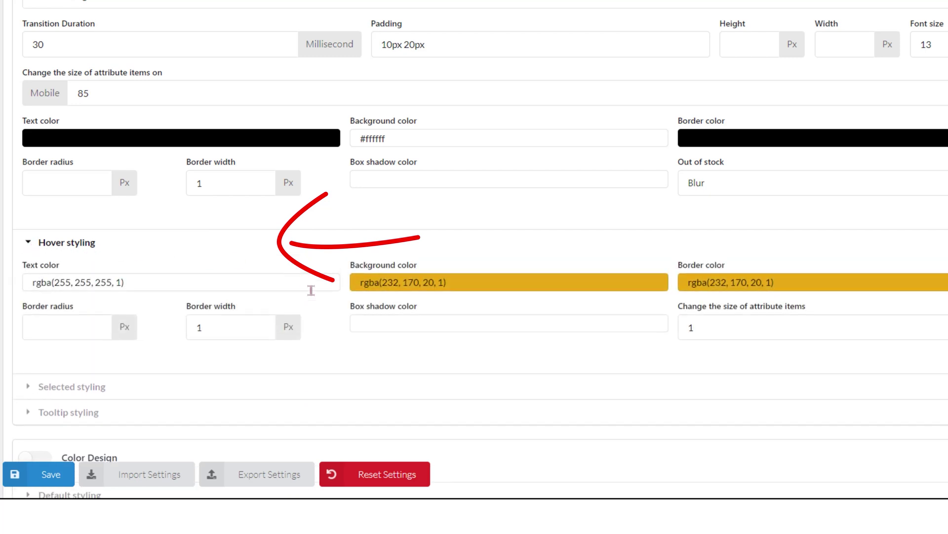
pyautogui.scroll(-1, 336, 322)
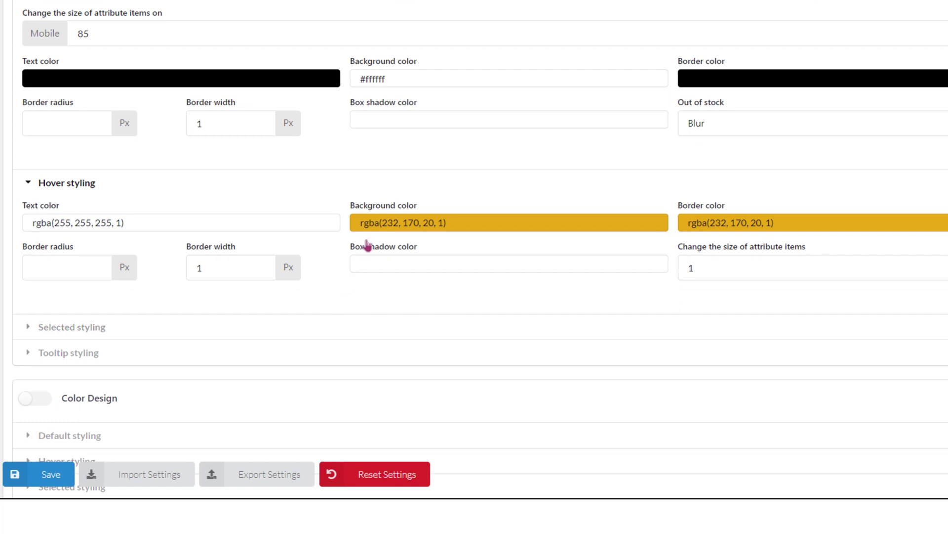
pyautogui.scroll(-1, 361, 237)
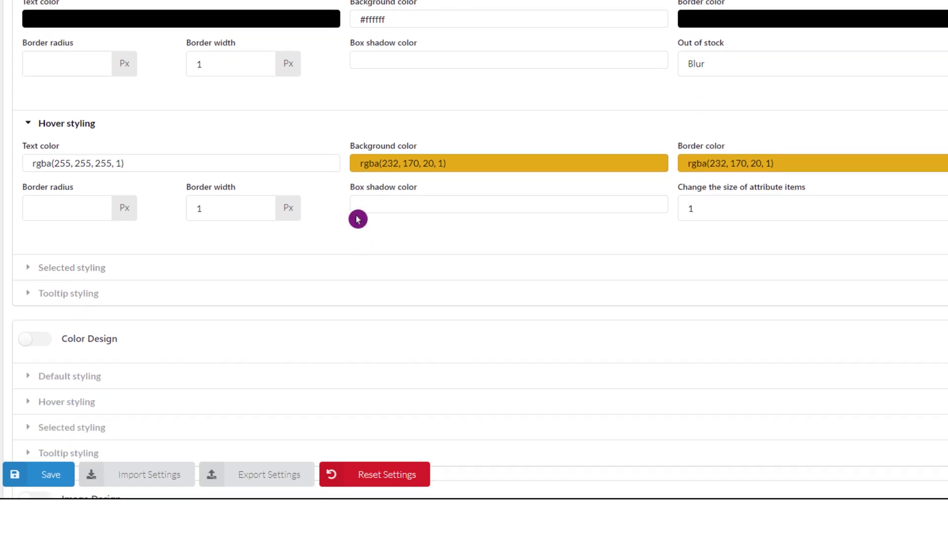
# Step: Try out several colors for the Button Design's hover background, ending with light blue rgba(145, 171, 232, 1)
pyautogui.click(456, 159)
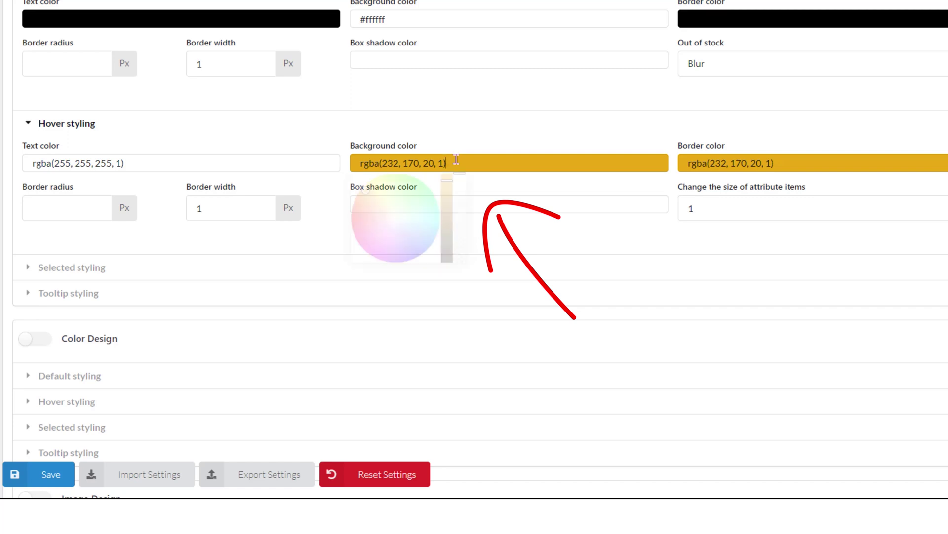
pyautogui.click(386, 226)
pyautogui.click(418, 242)
pyautogui.click(385, 221)
pyautogui.click(391, 202)
pyautogui.click(408, 228)
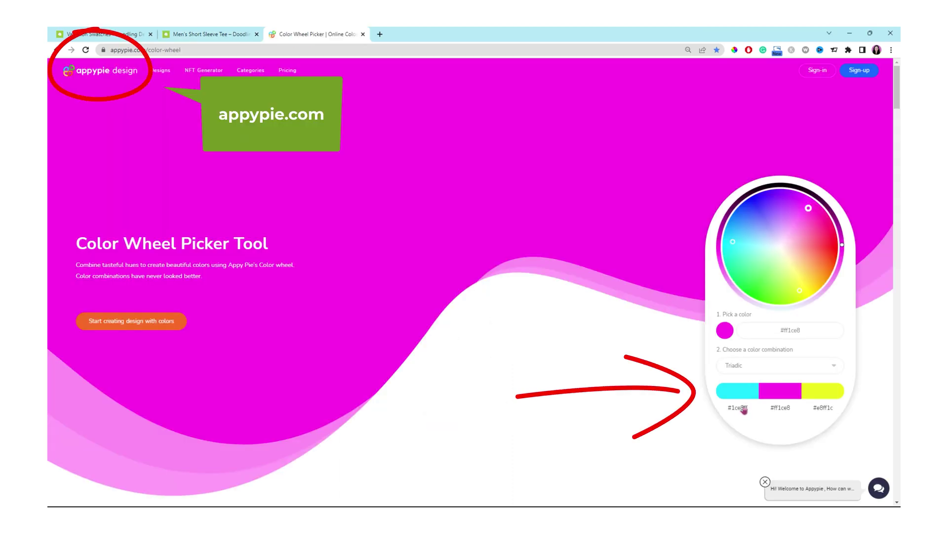
# Step: In the Appy Pie color wheel, select the pink of the palette and copy its hex code #ff1ce8
pyautogui.click(751, 391)
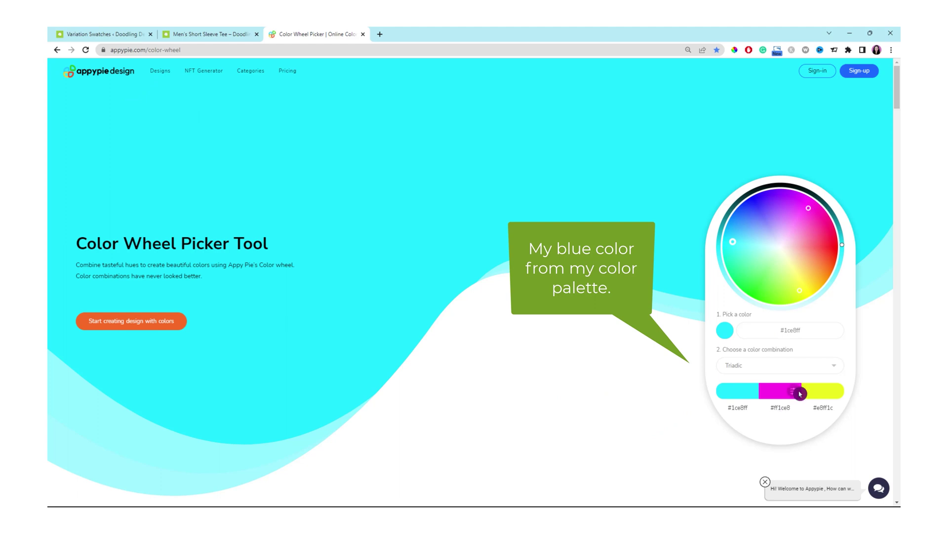
pyautogui.click(792, 391)
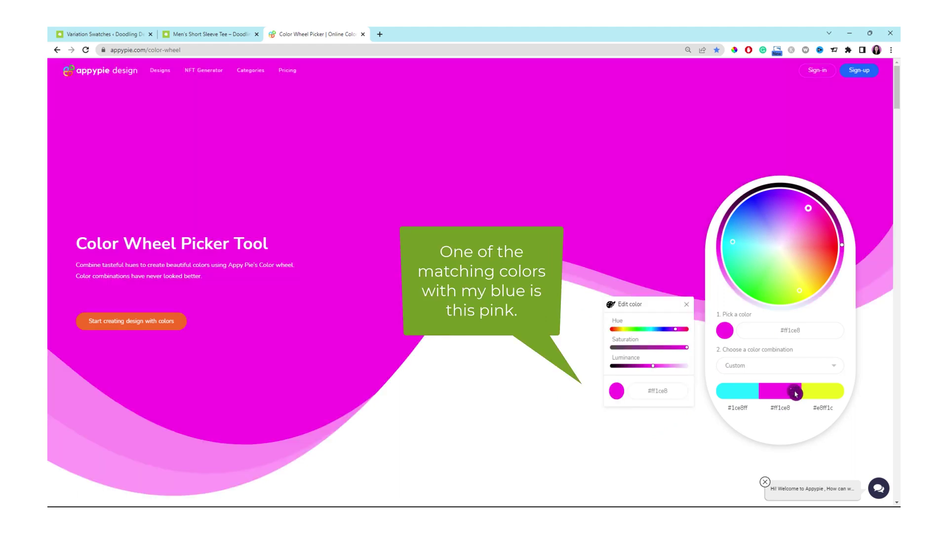
pyautogui.moveTo(646, 391); pyautogui.dragTo(673, 393)
pyautogui.rightClick(658, 391)
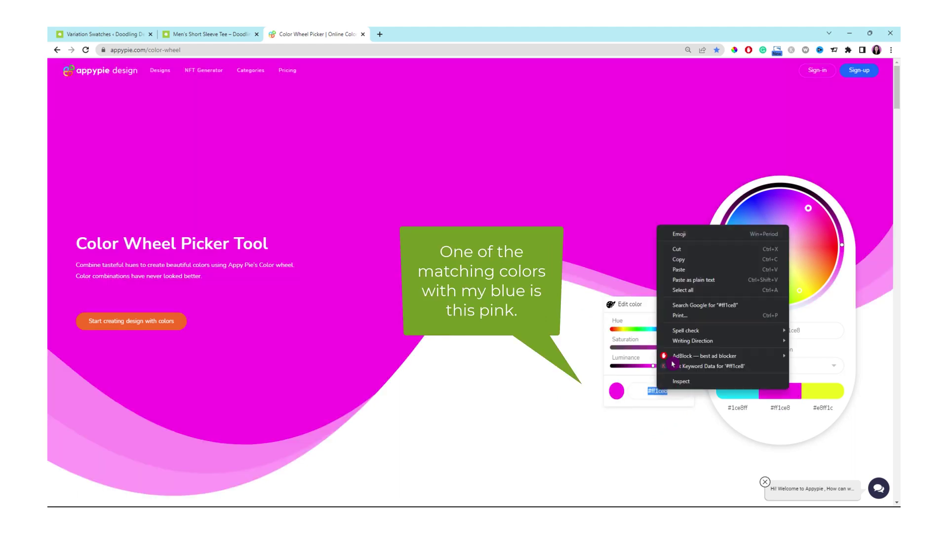
pyautogui.click(681, 269)
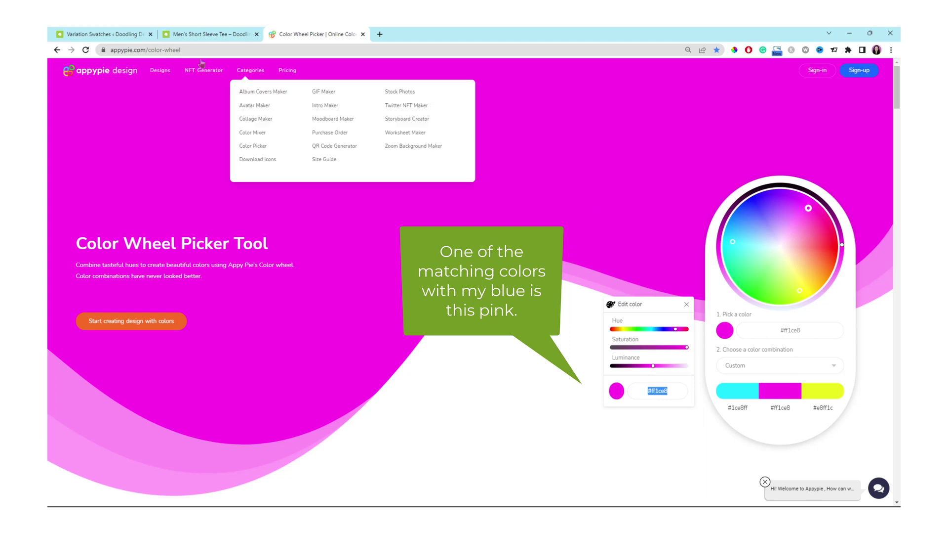
# Step: Back in the WordPress swatches profile, set the Button Design's hover background color to the copied pink #ff1ce8
pyautogui.click(95, 34)
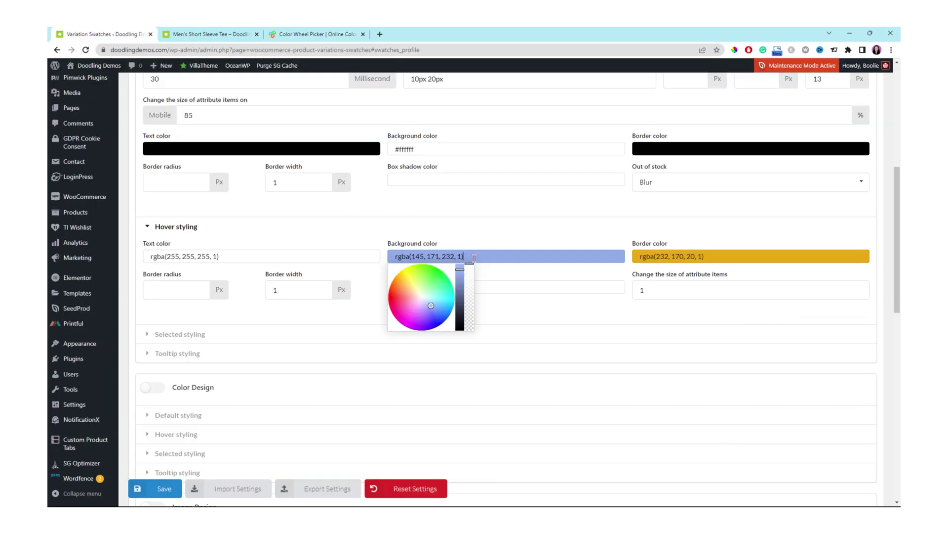
pyautogui.moveTo(449, 251); pyautogui.dragTo(390, 255)
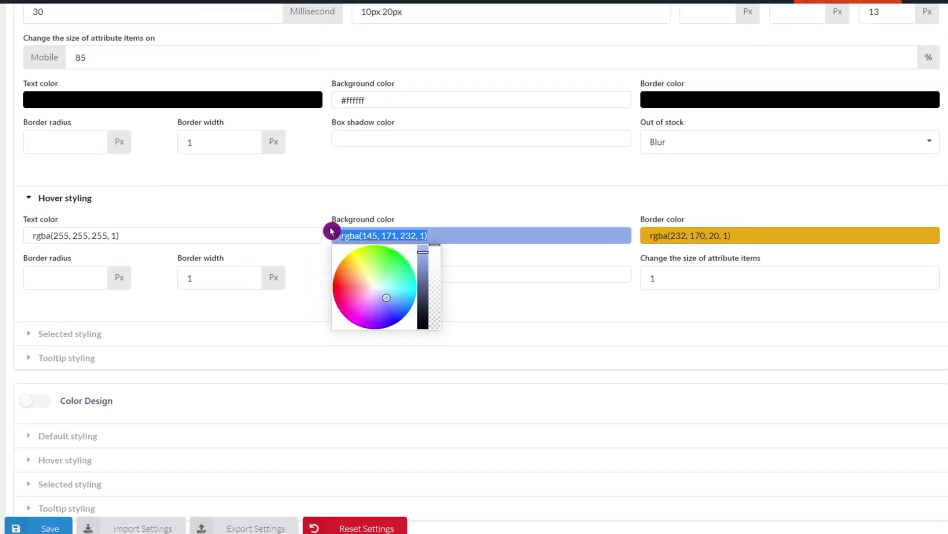
pyautogui.hotkey('ctrl', 'v')
pyautogui.click(632, 237)
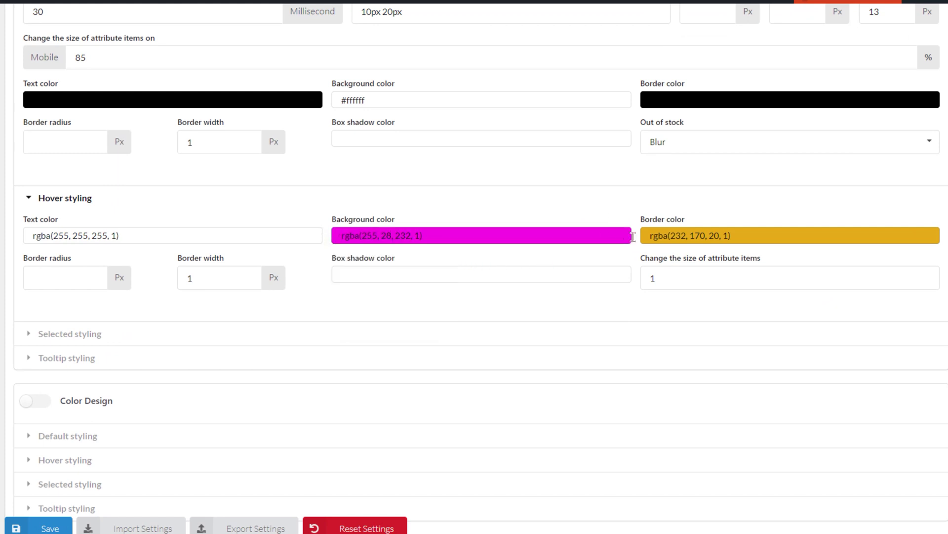
# Step: Set the Button Design's hover border color to #ff1ce8
pyautogui.moveTo(743, 236); pyautogui.dragTo(645, 238)
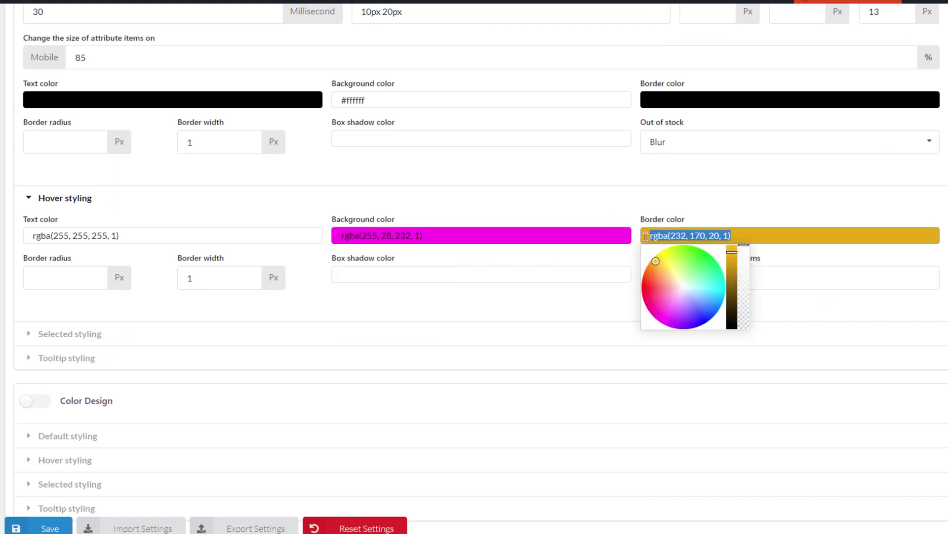
pyautogui.hotkey('ctrl', 'v')
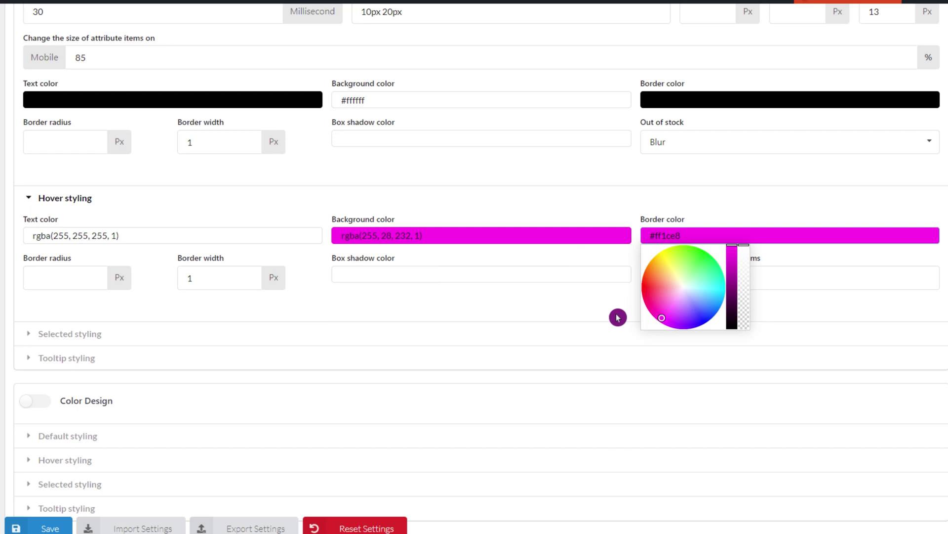
pyautogui.click(578, 307)
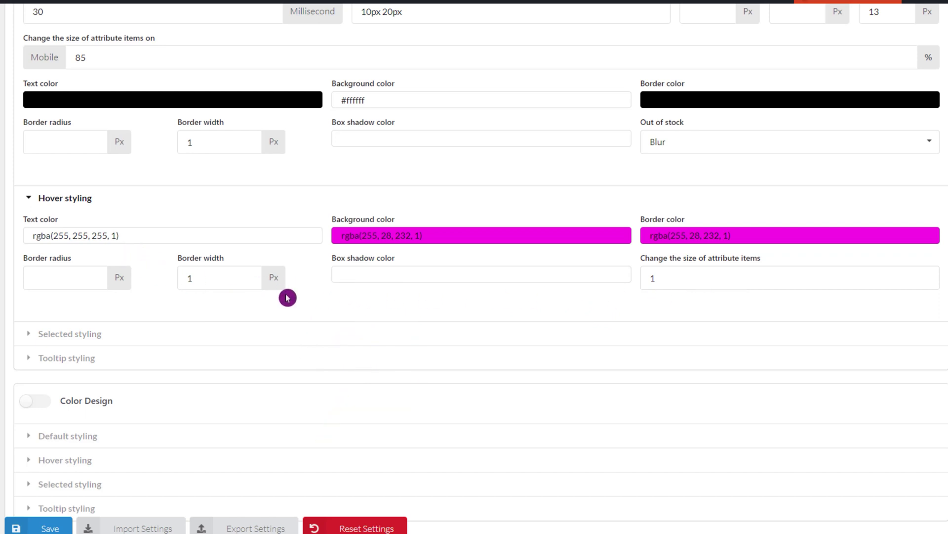
# Step: In the Button Design's selected styling, set the background and border colors to the copied pink #ff1ce8
pyautogui.click(29, 336)
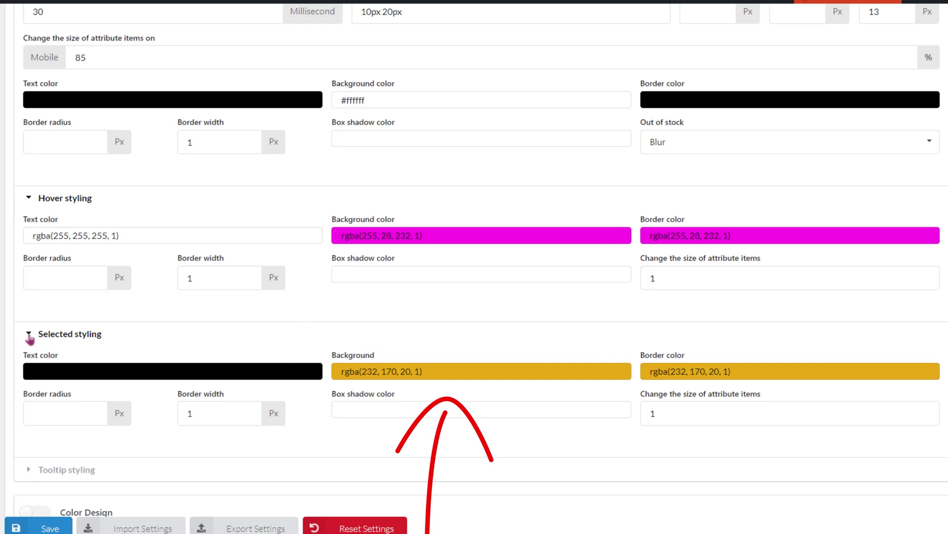
pyautogui.click(222, 381)
pyautogui.click(426, 379)
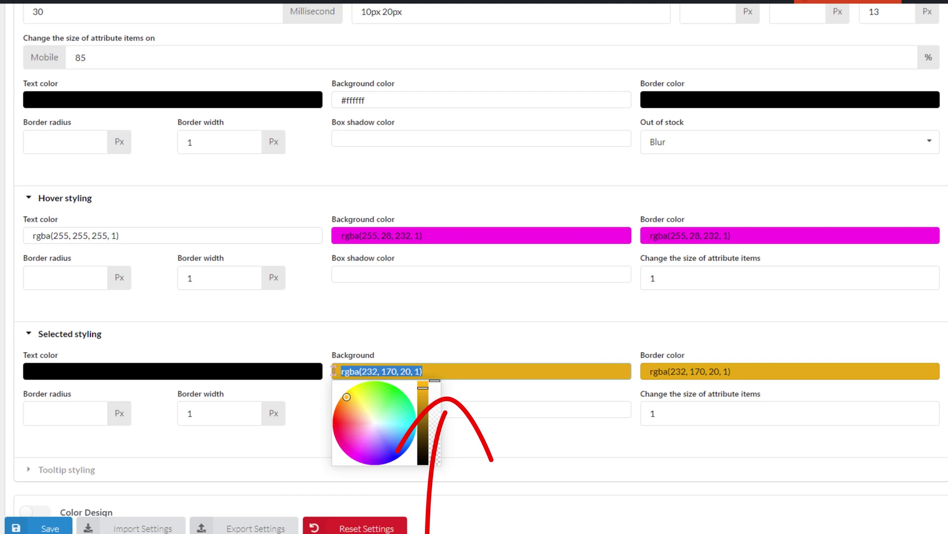
pyautogui.hotkey('ctrl', 'v')
pyautogui.click(734, 371)
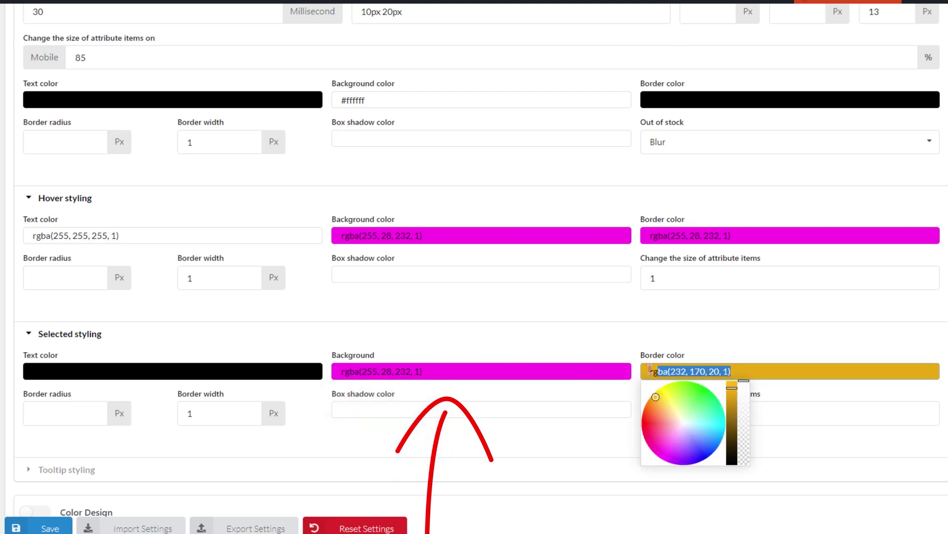
pyautogui.hotkey('ctrl', 'v')
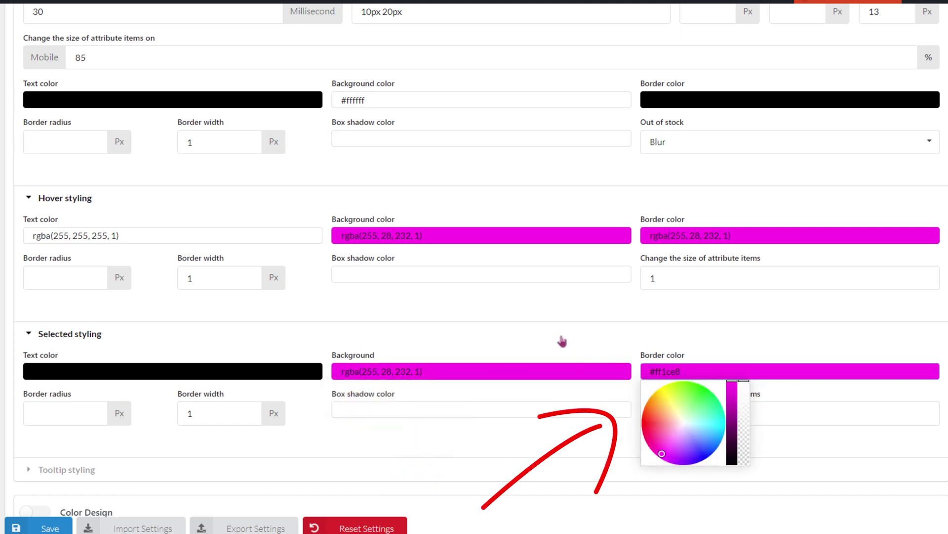
pyautogui.click(323, 430)
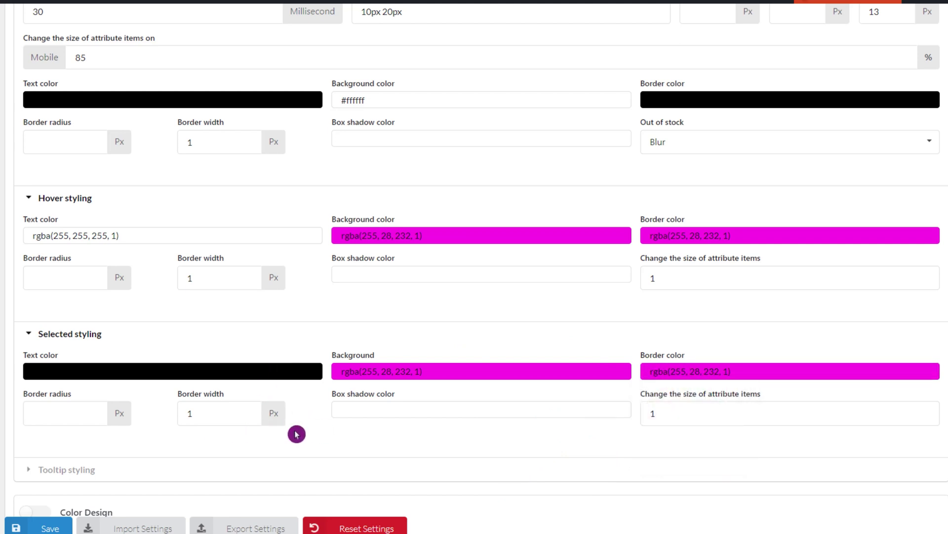
# Step: Enable the Button Design's tooltip with its position set to Top, and save the swatches profile
pyautogui.scroll(-3, 316, 423)
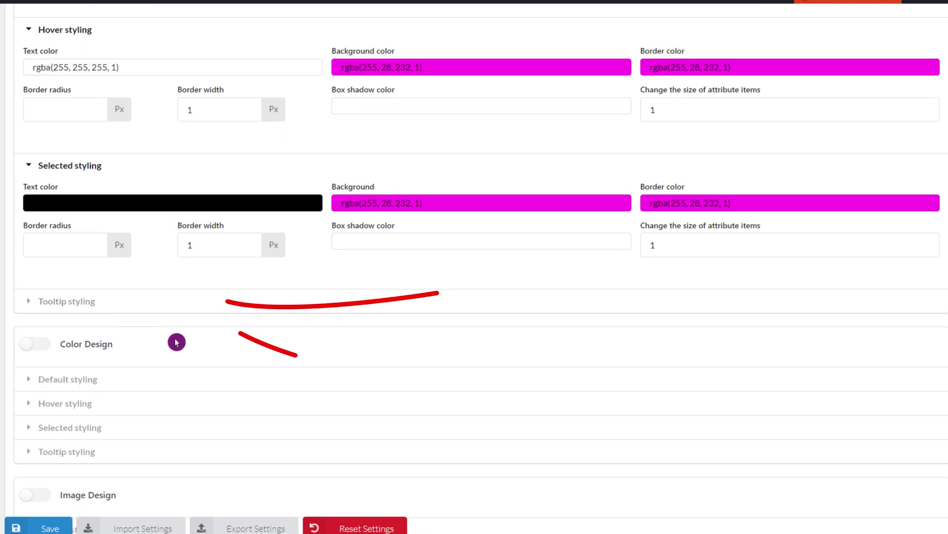
pyautogui.click(46, 304)
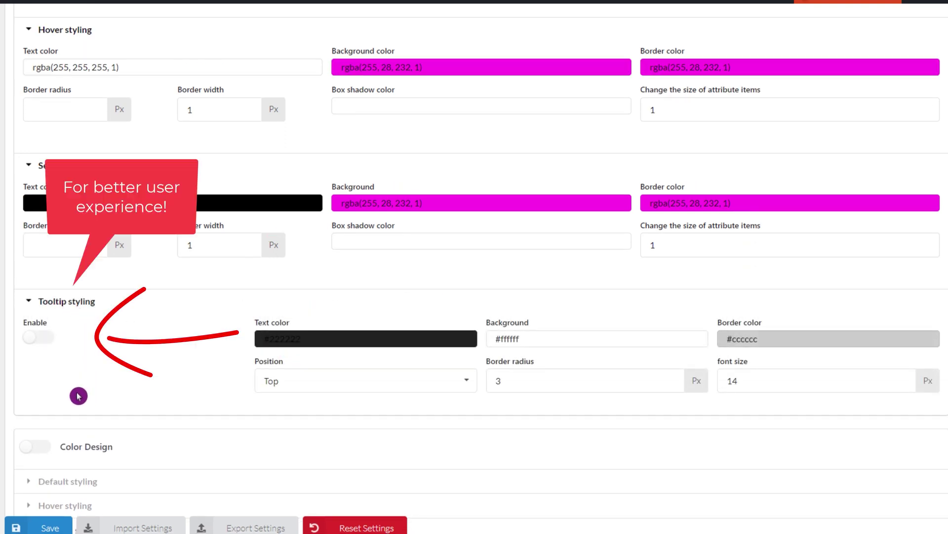
pyautogui.click(38, 338)
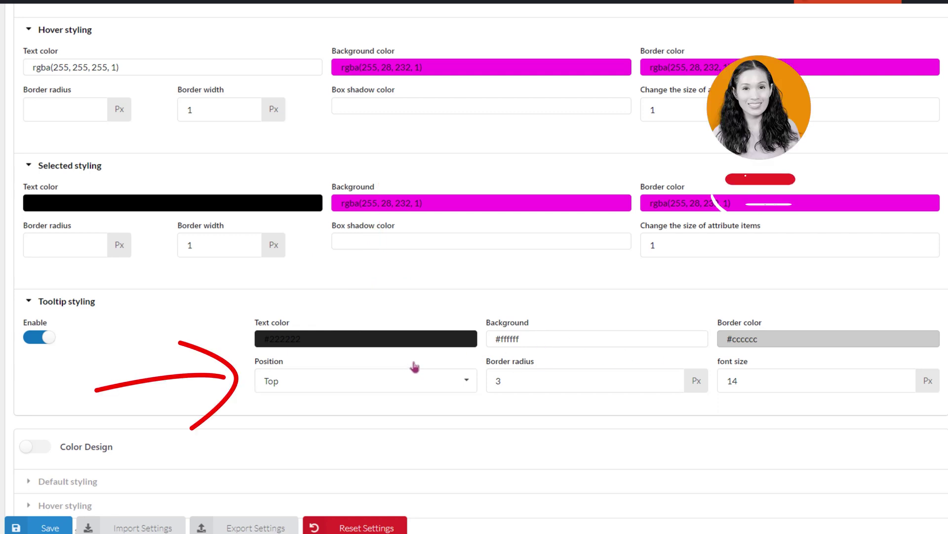
pyautogui.click(466, 383)
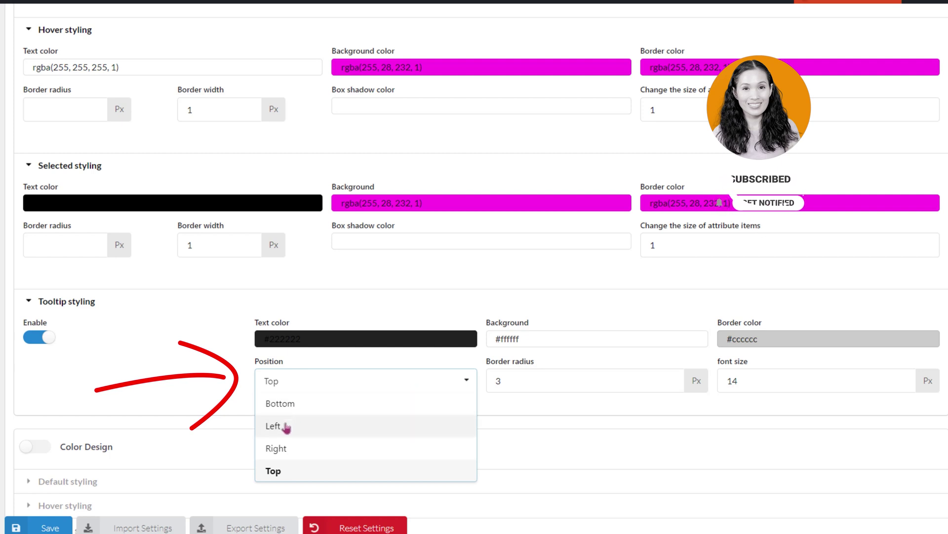
pyautogui.click(274, 470)
pyautogui.scroll(-8, 123, 429)
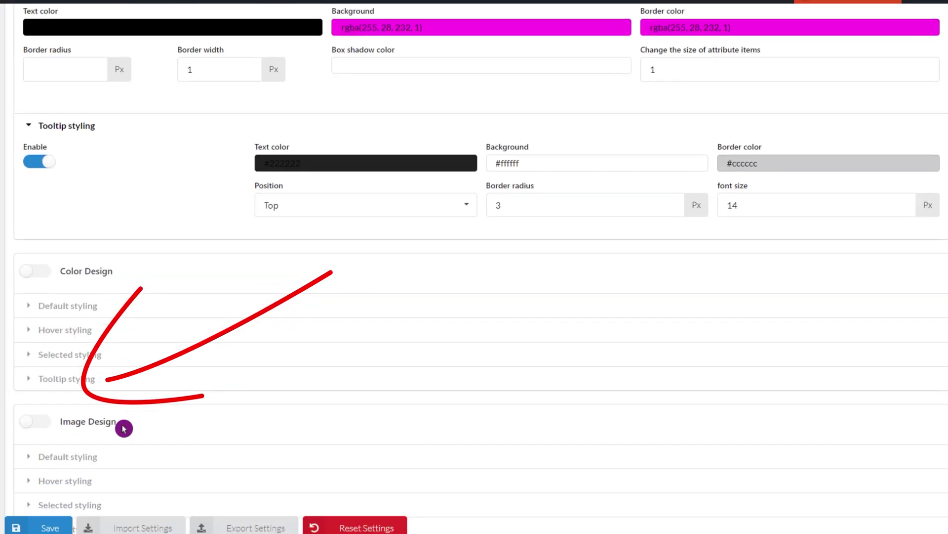
pyautogui.click(48, 401)
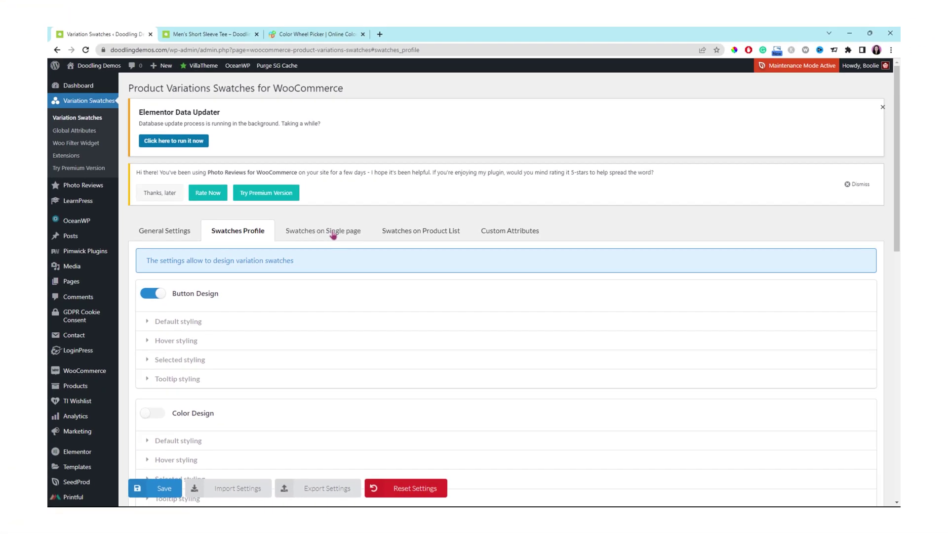
# Step: Open the settings for swatches on the single product page and save them as they are
pyautogui.click(334, 235)
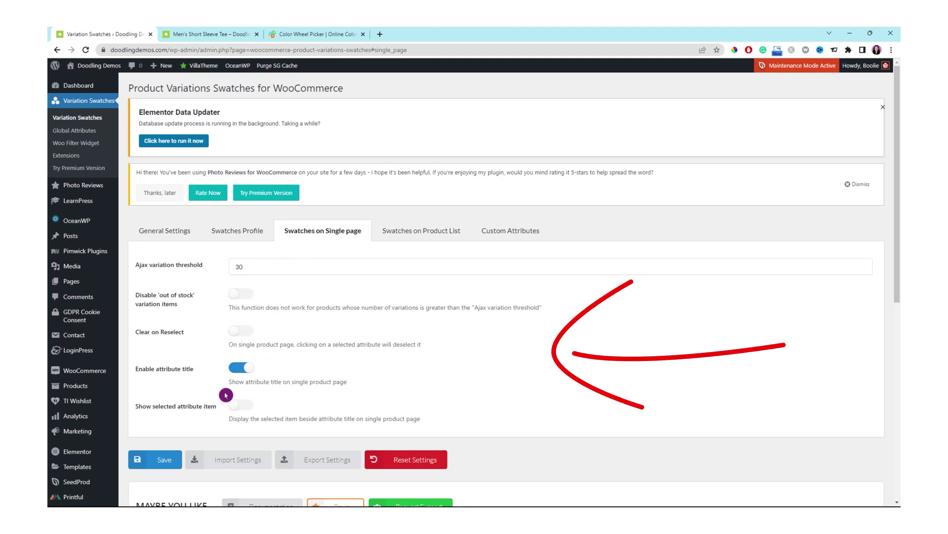
pyautogui.click(162, 461)
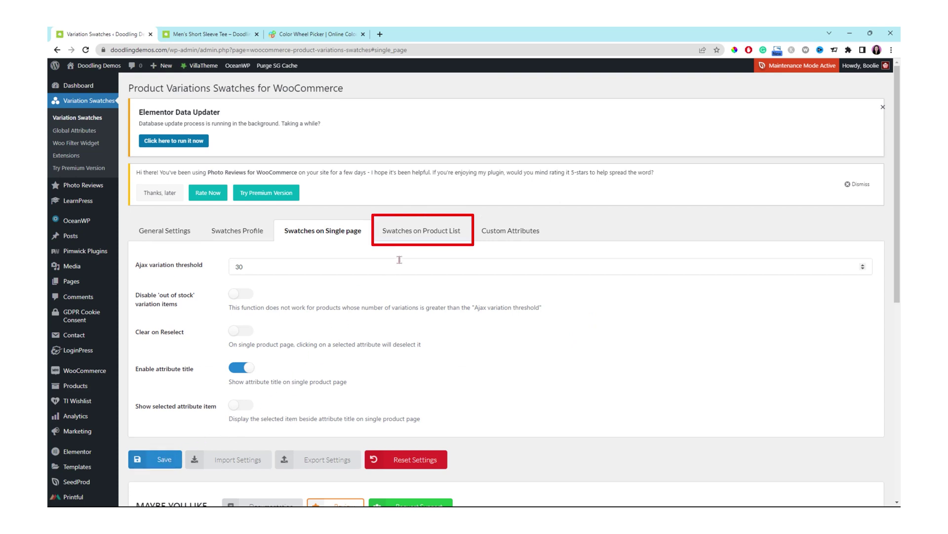
# Step: Review the plugin's options for swatches on the product list and for custom attributes
pyautogui.click(430, 233)
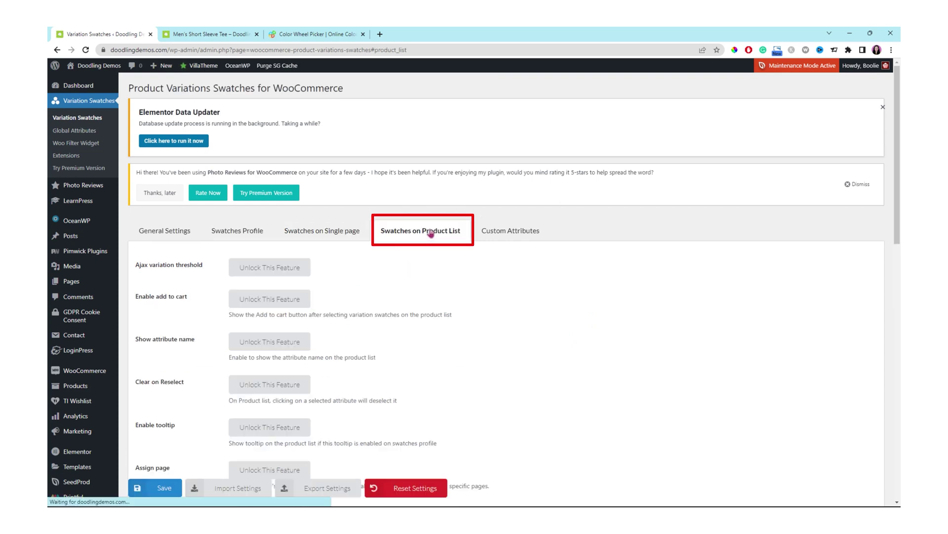
pyautogui.scroll(-3, 405, 287)
pyautogui.scroll(-5, 404, 290)
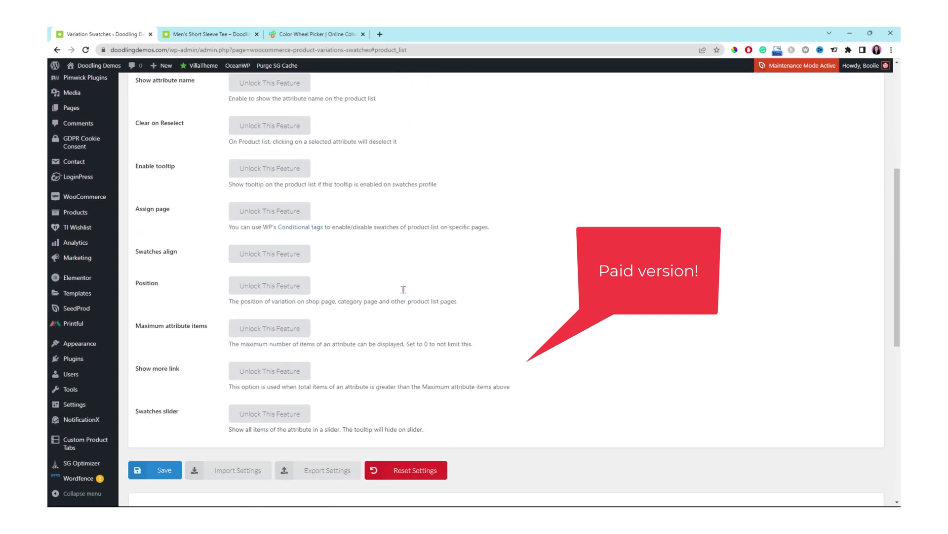
pyautogui.scroll(5, 425, 287)
pyautogui.scroll(3, 425, 287)
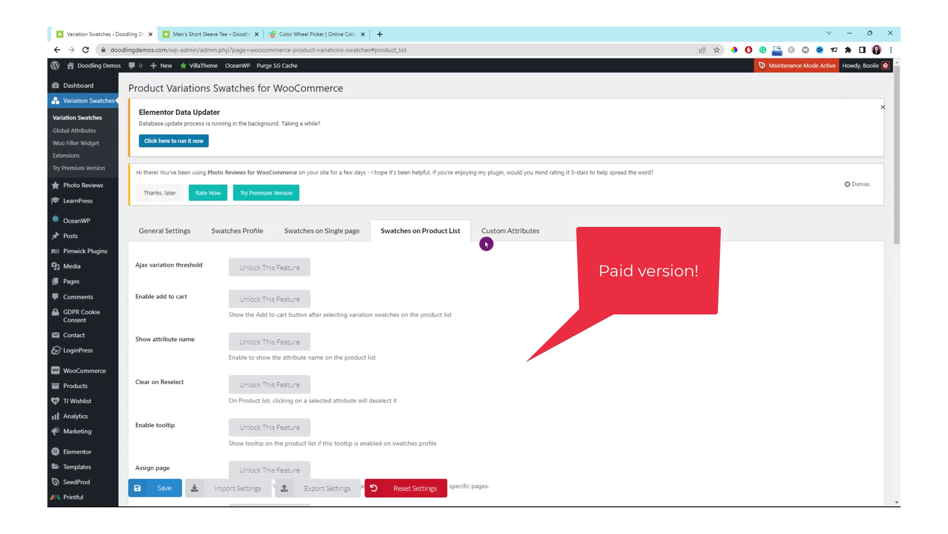
pyautogui.click(509, 236)
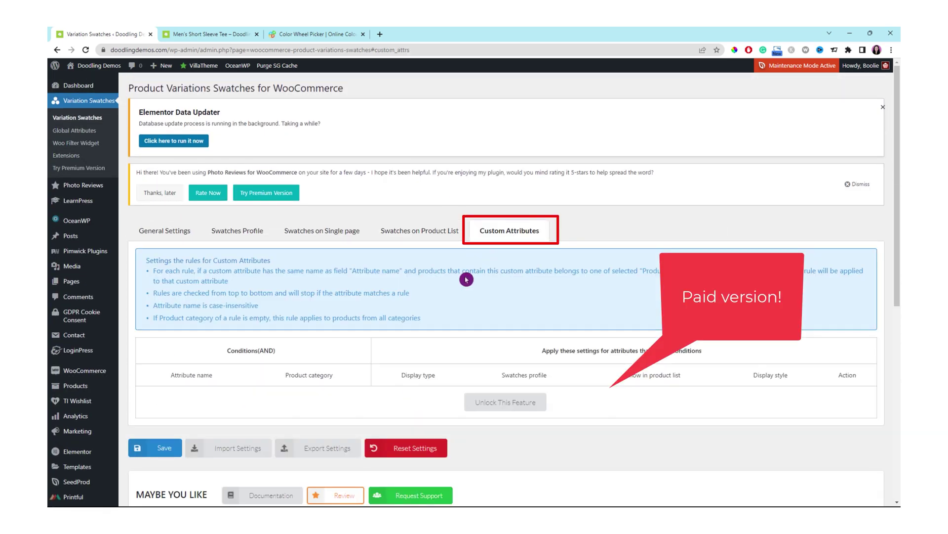
# Step: Switch to the Men's Short Sleeve Tee product page, reload it and check the Sky Blue swatch
pyautogui.click(222, 34)
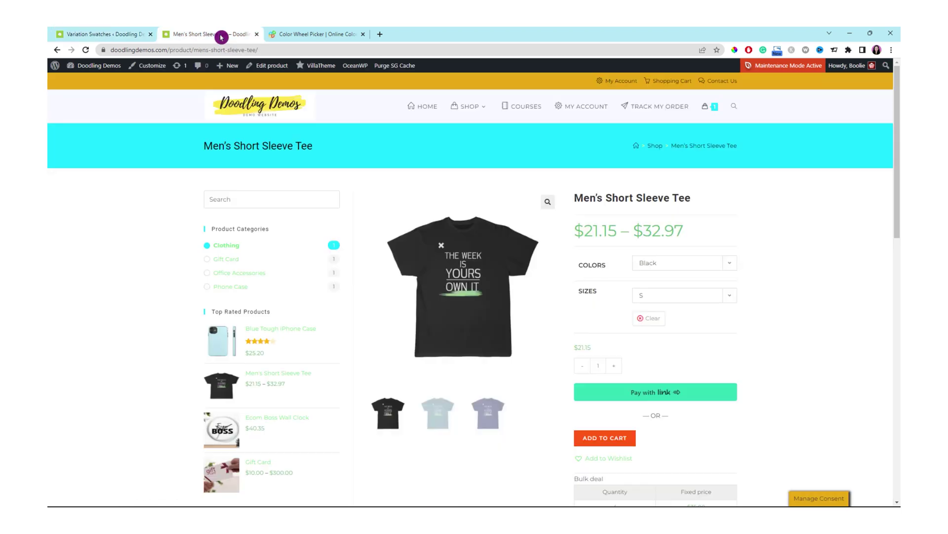
pyautogui.click(86, 50)
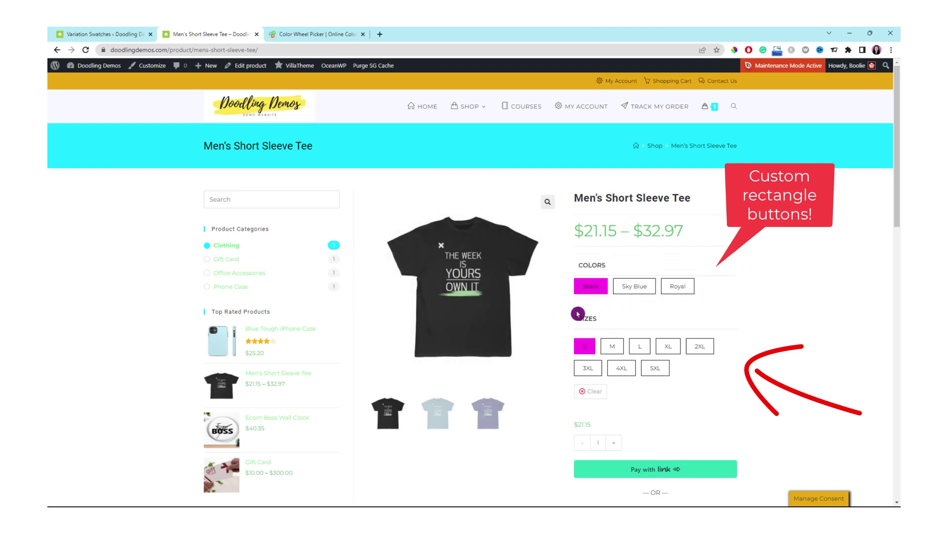
pyautogui.click(632, 288)
pyautogui.click(633, 278)
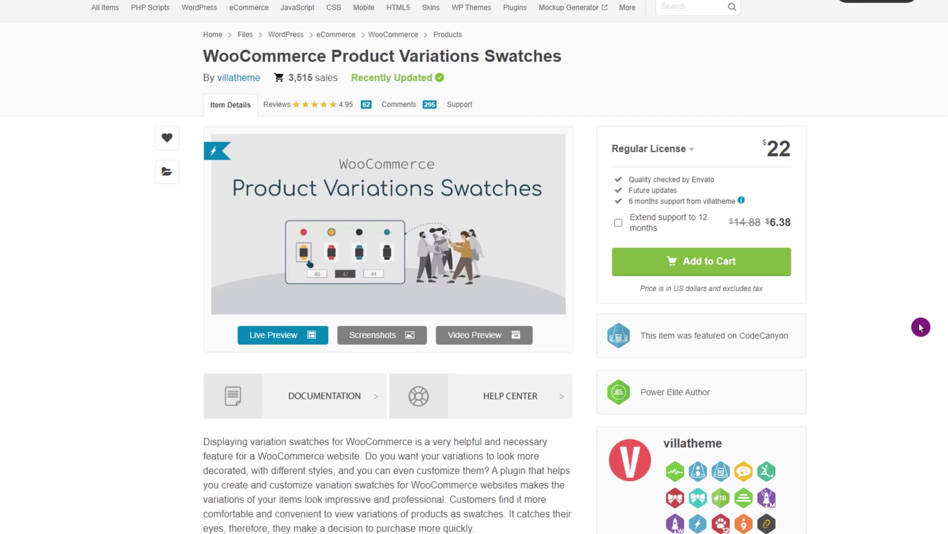
# Step: Read through the WooCommerce Product Variations Swatches premium plugin's description on CodeCanyon
pyautogui.scroll(-8, 390, 218)
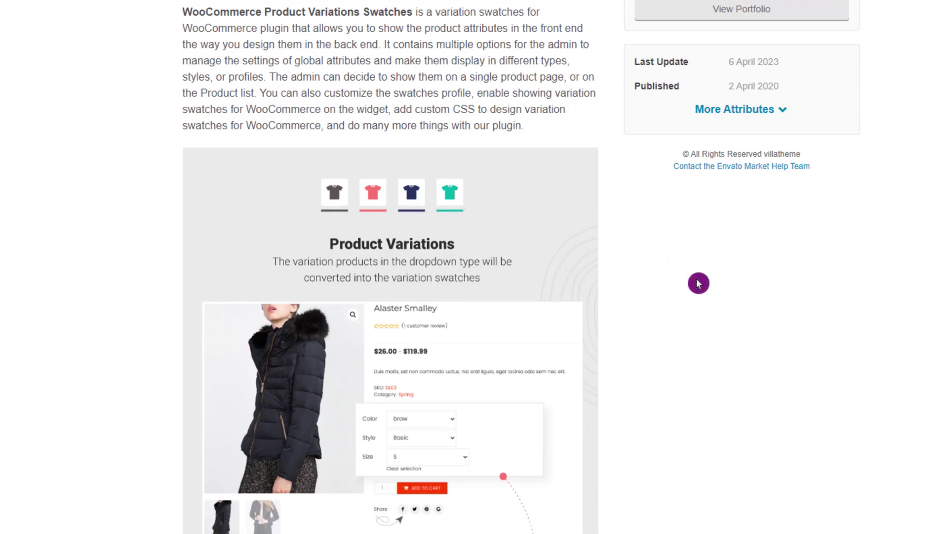
pyautogui.scroll(-6, 699, 282)
pyautogui.scroll(-20, 807, 449)
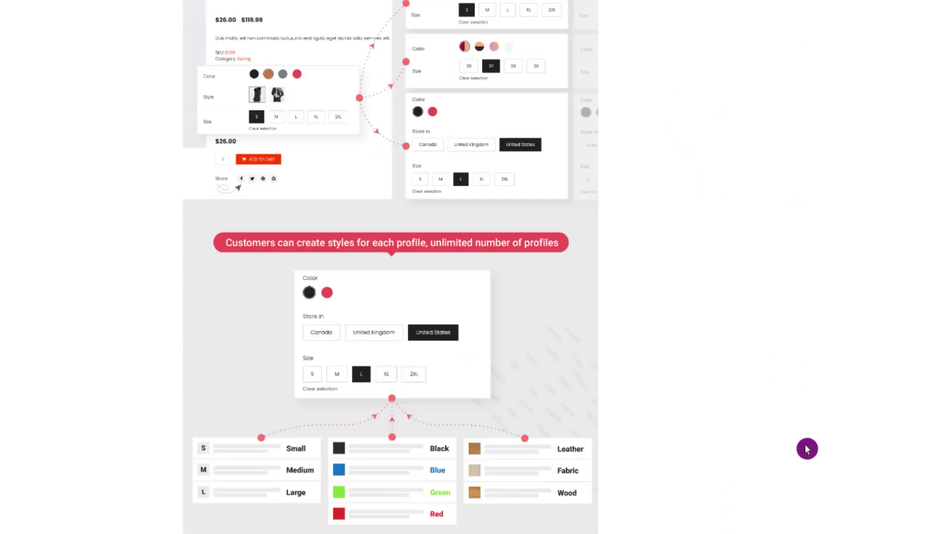
pyautogui.scroll(-15, 807, 447)
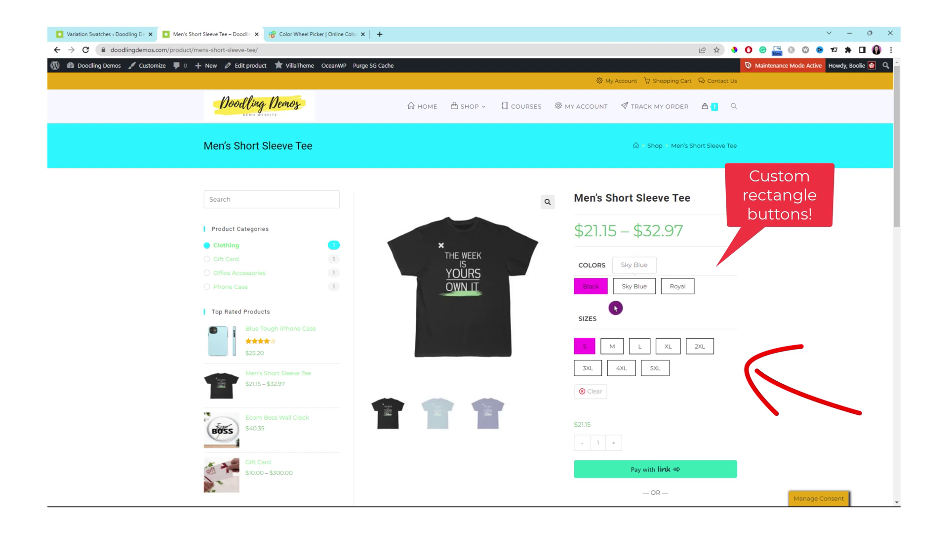
# Step: On the Men's Short Sleeve Tee page, test the swatches by selecting Sky Blue and size M
pyautogui.click(636, 289)
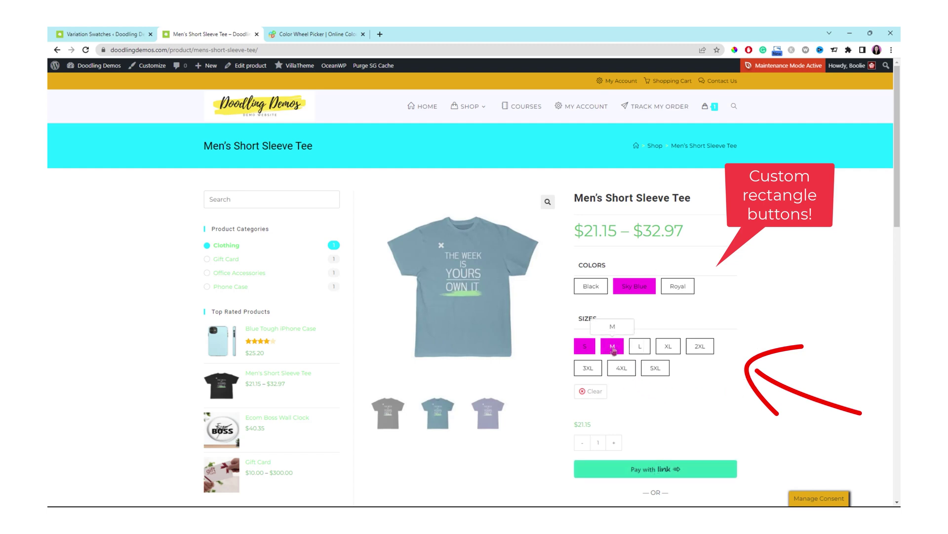
pyautogui.click(614, 349)
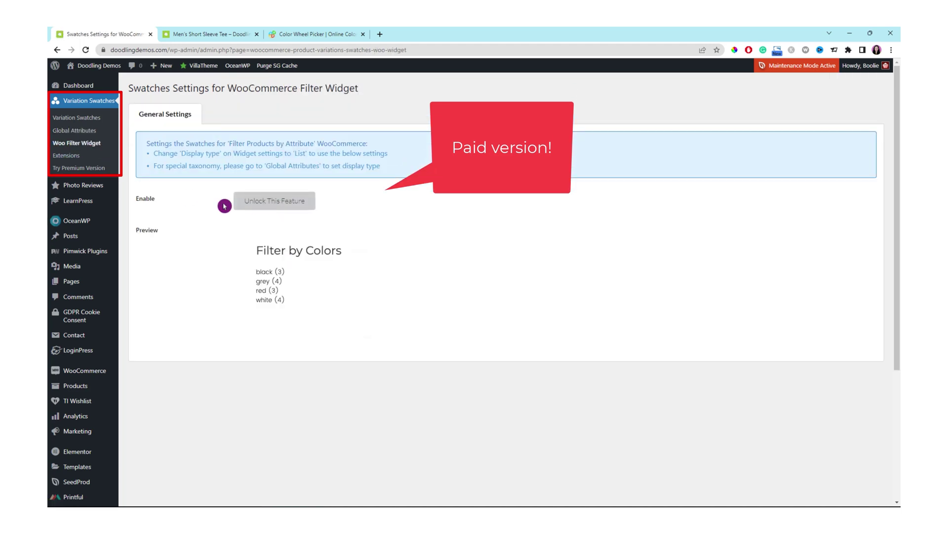
# Step: View the plugin's extensions, and in the Variation Swatches general settings choose Button as the default display type
pyautogui.click(67, 156)
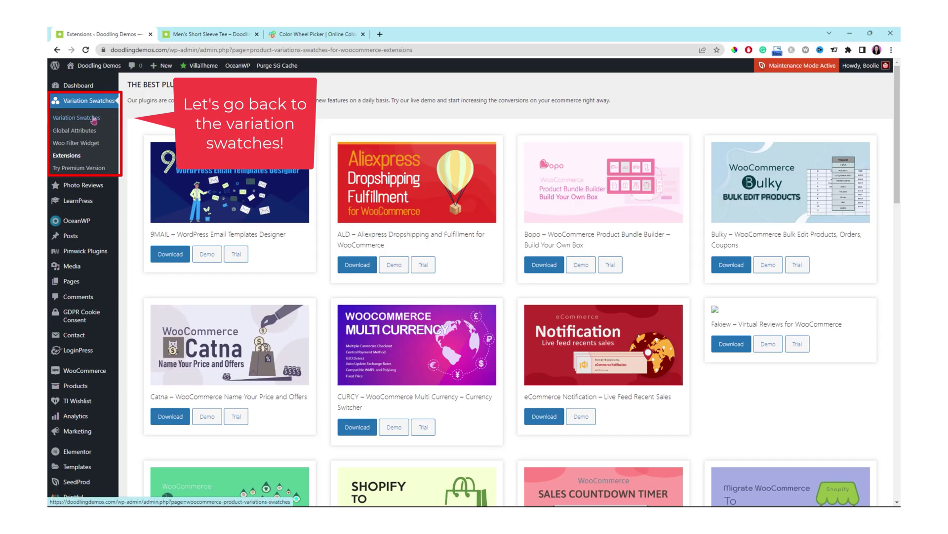
pyautogui.click(94, 119)
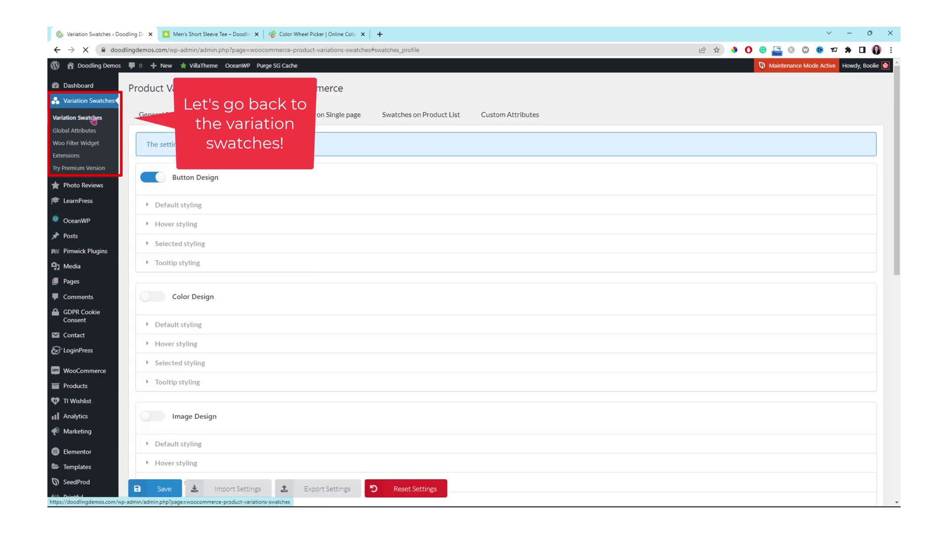
pyautogui.click(168, 119)
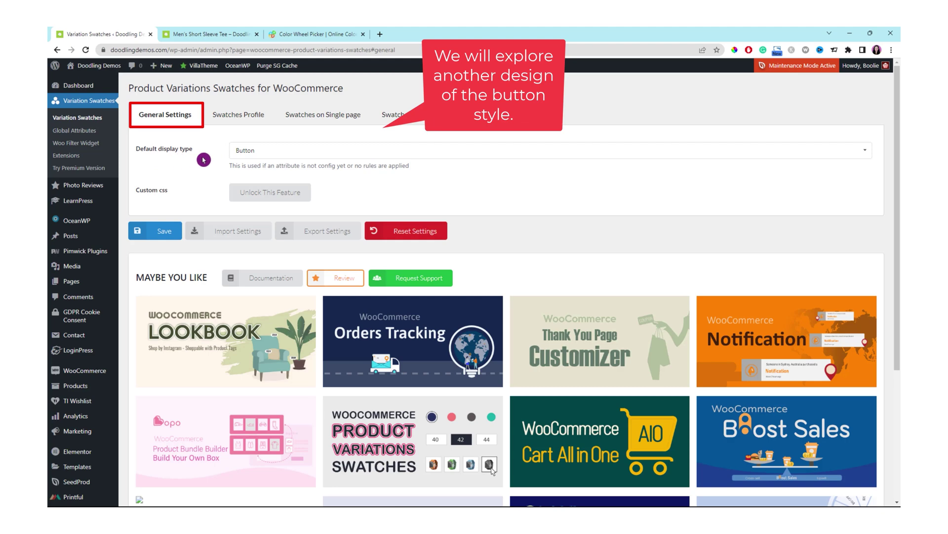
pyautogui.click(294, 158)
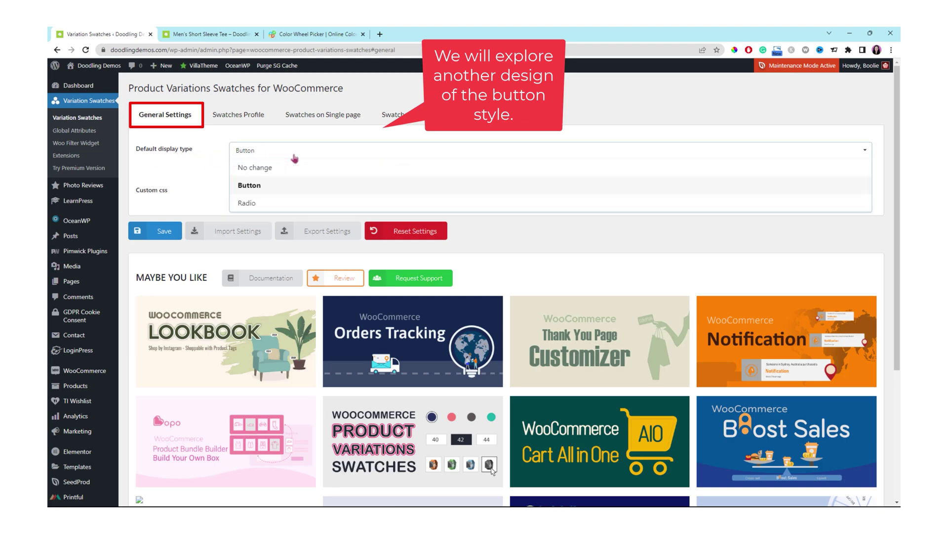
pyautogui.click(262, 189)
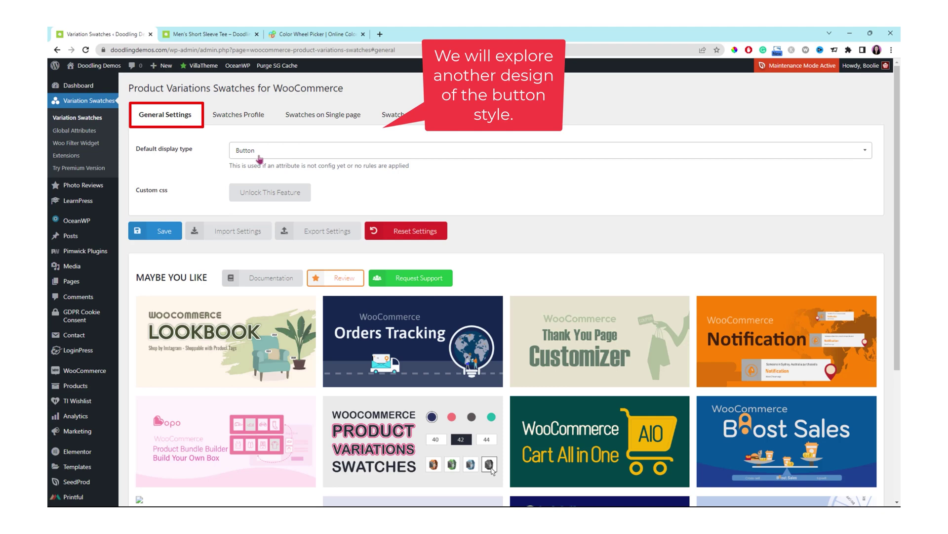
# Step: Enable Color Design in the swatches profile and set its default styling height and width to 52 px
pyautogui.click(238, 117)
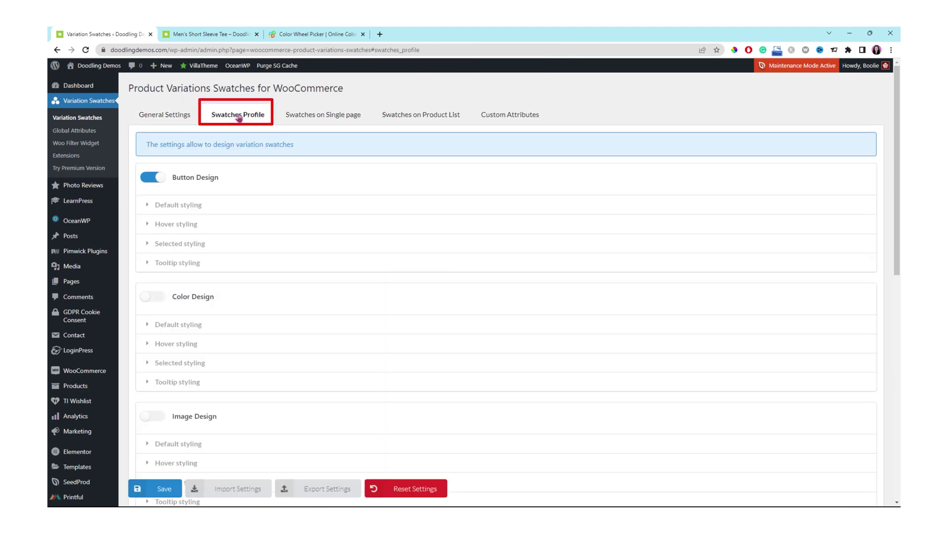
pyautogui.click(153, 297)
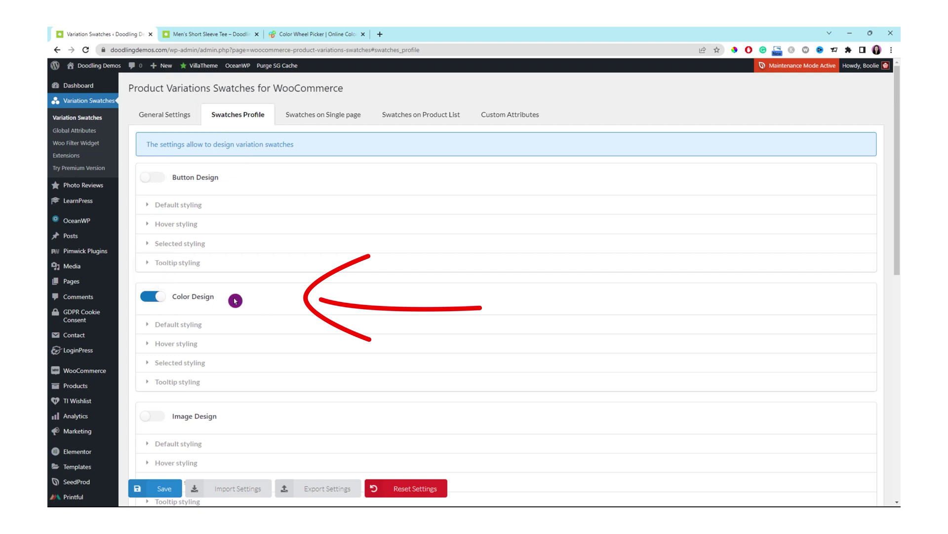
pyautogui.scroll(-2, 238, 303)
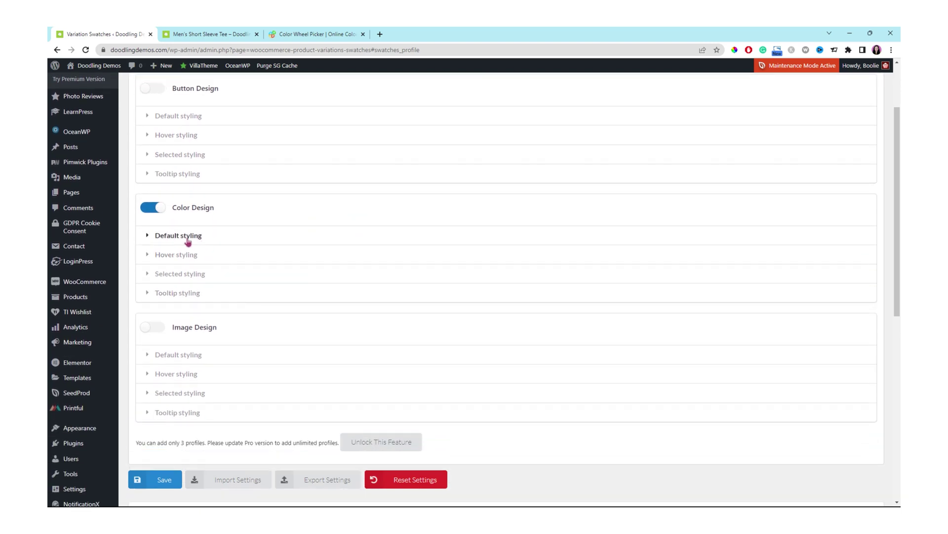
pyautogui.click(146, 236)
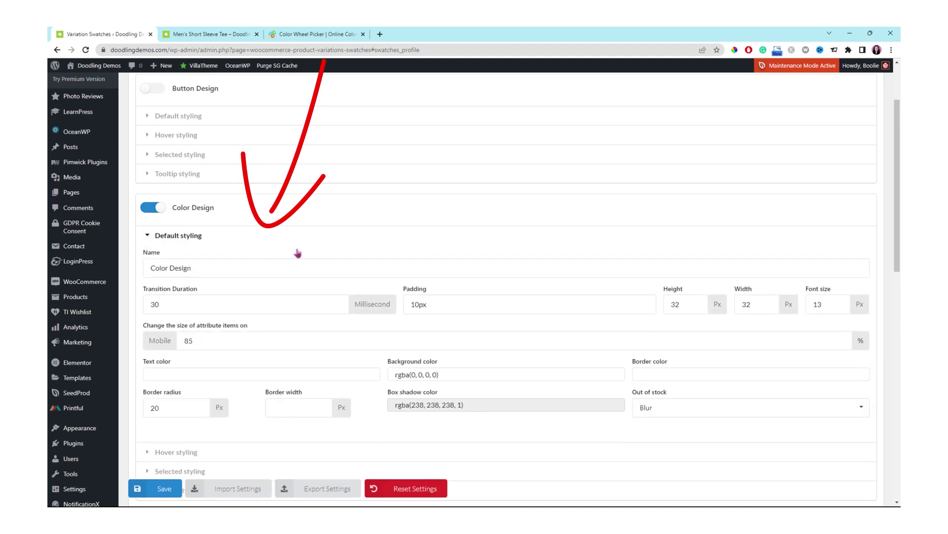
pyautogui.scroll(-1, 297, 252)
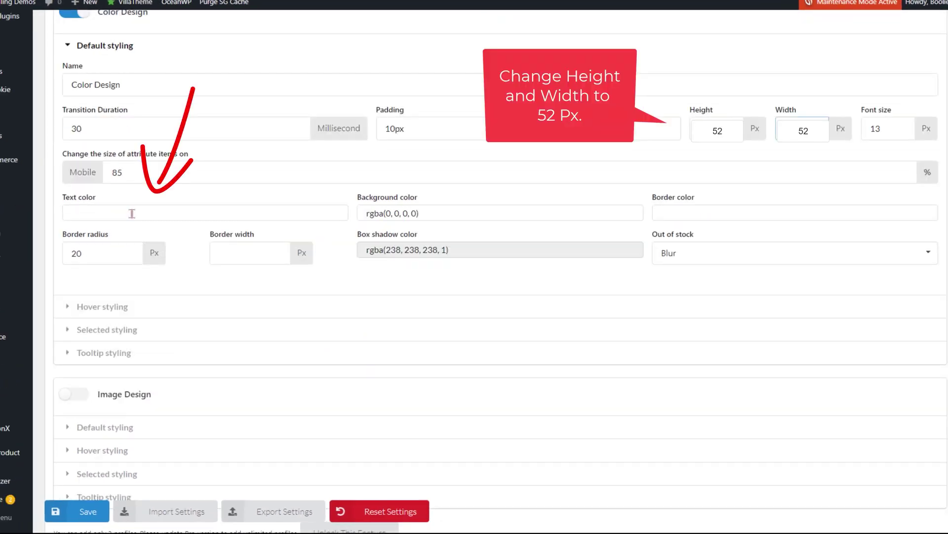
# Step: Set the Color Design default styling to white text, fully opaque black background and border colors, and a 50 px border radius
pyautogui.click(132, 213)
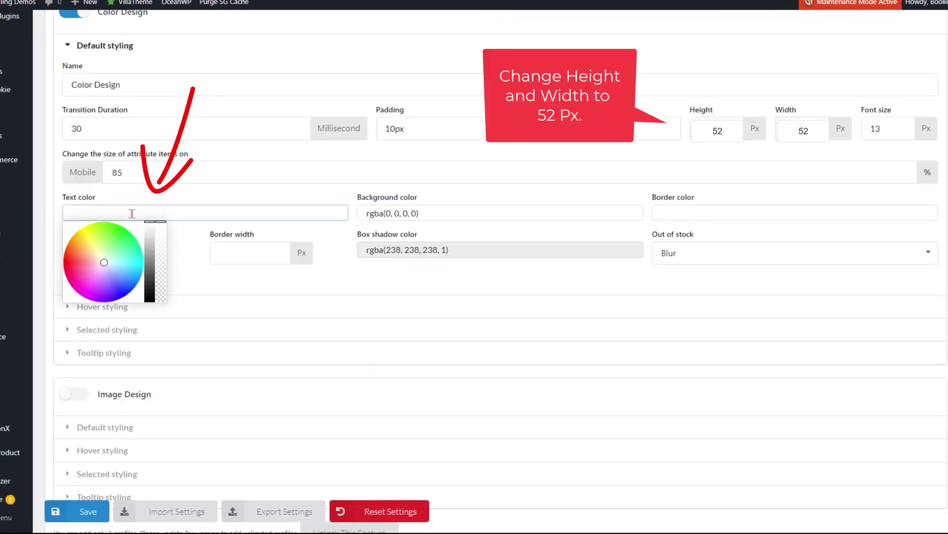
pyautogui.write('00000')
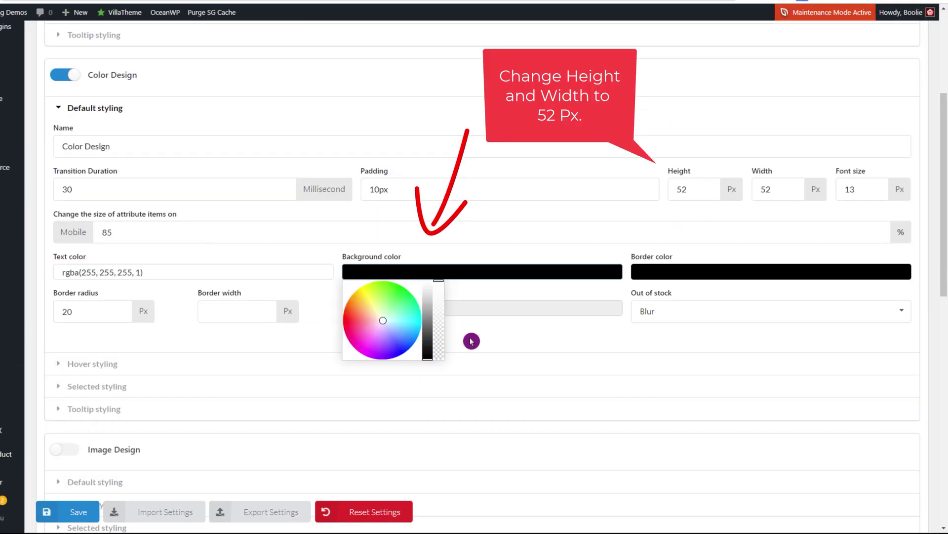
pyautogui.click(439, 322)
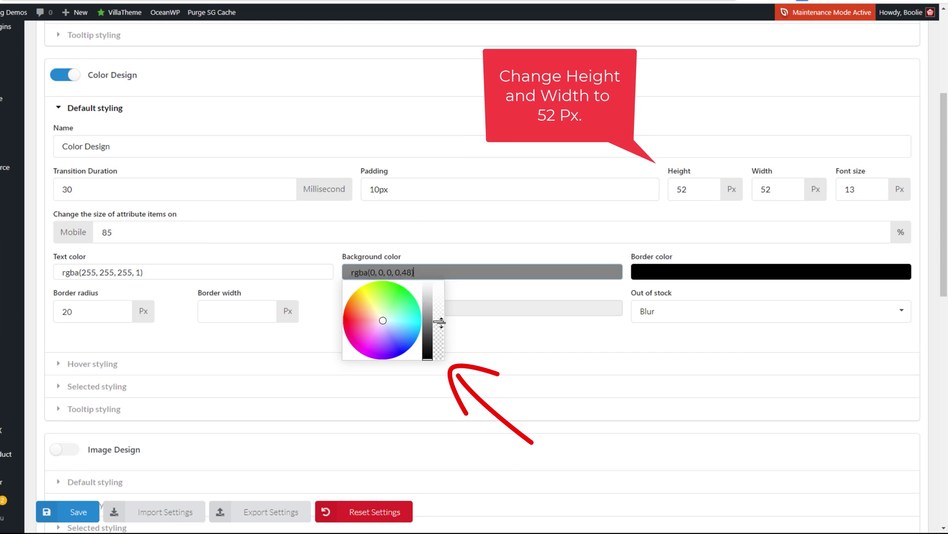
pyautogui.moveTo(439, 322); pyautogui.dragTo(437, 298)
pyautogui.moveTo(437, 312); pyautogui.dragTo(434, 279)
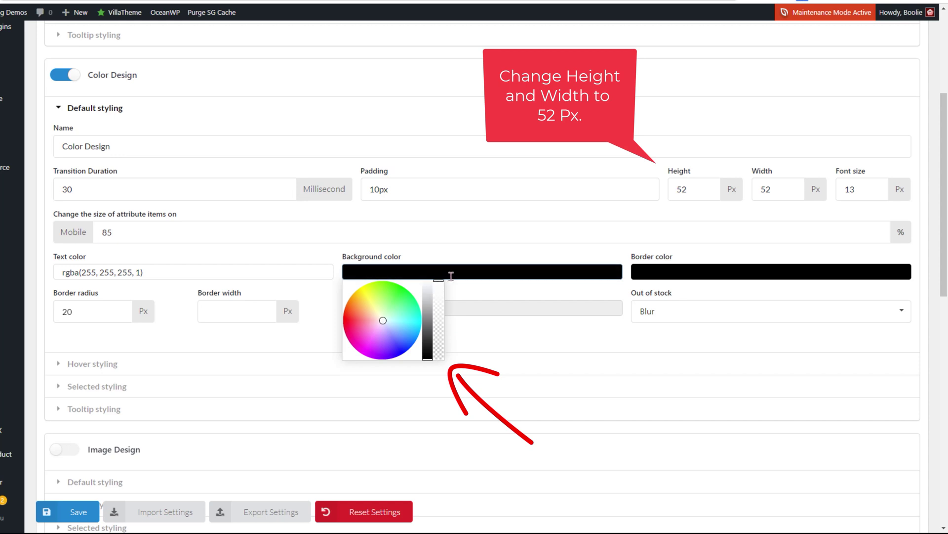
pyautogui.click(703, 272)
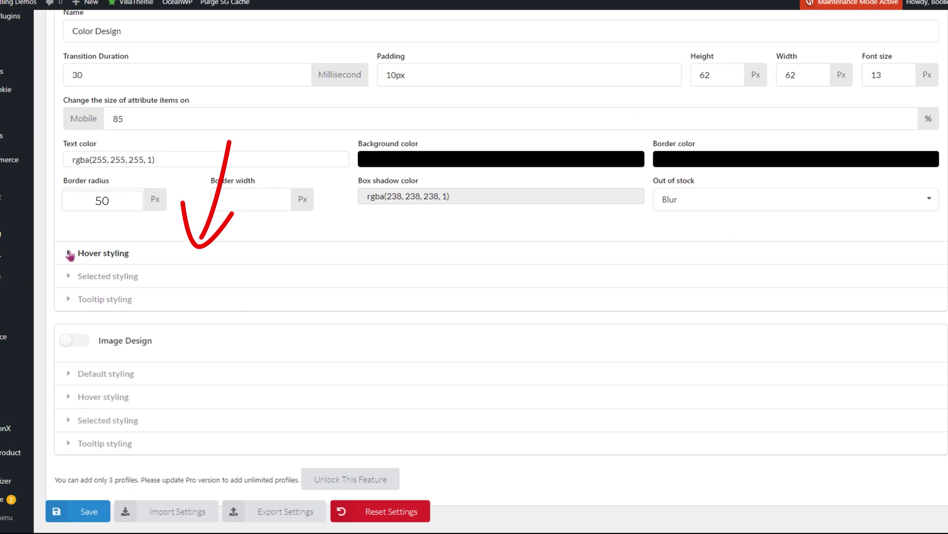
# Step: Set the Color Design hover styling to ffffff text, a magenta background, border color #ff1ce8 and a 50 px border radius
pyautogui.click(70, 253)
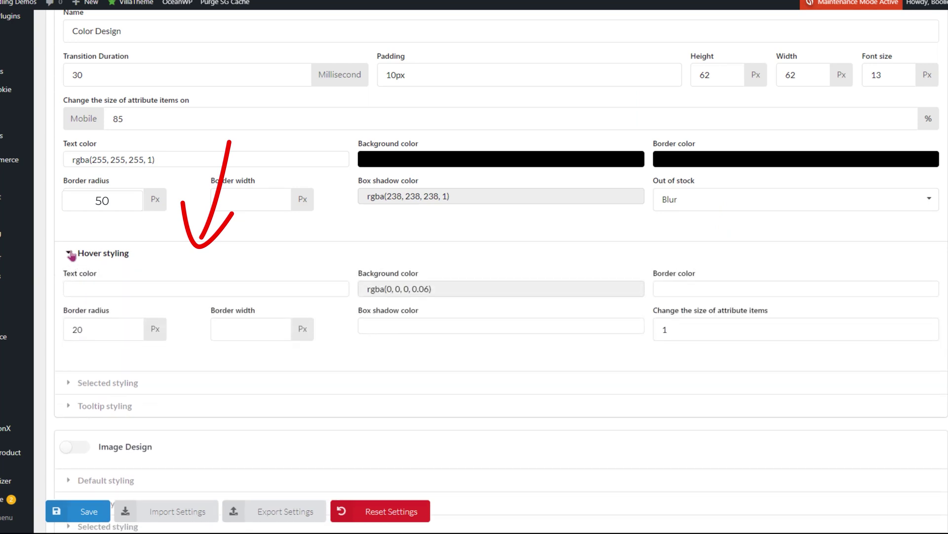
pyautogui.click(360, 290)
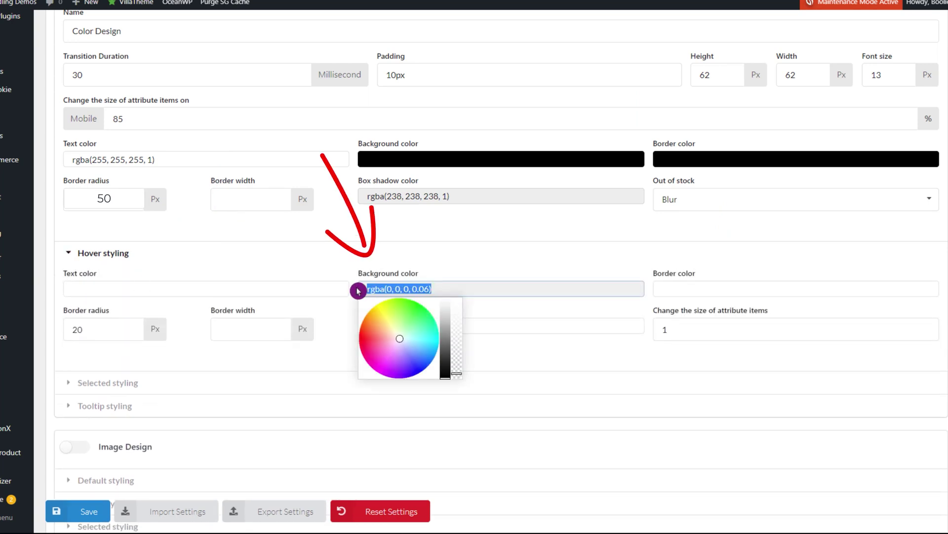
pyautogui.click(287, 287)
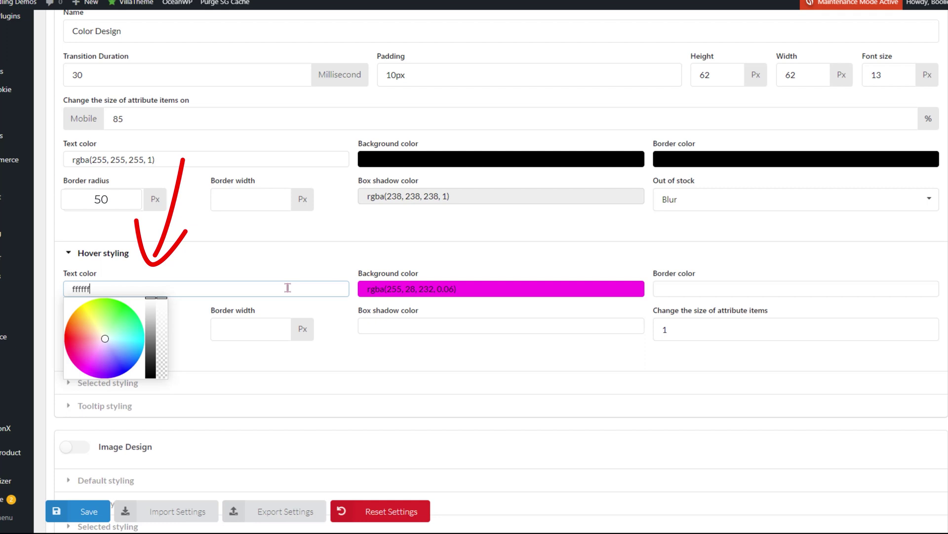
pyautogui.click(683, 288)
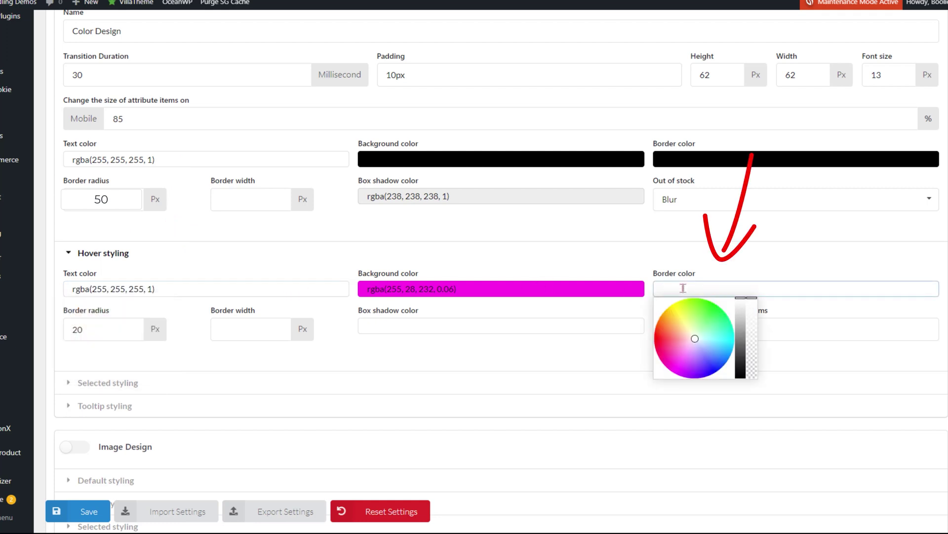
pyautogui.write('#ff1ce8')
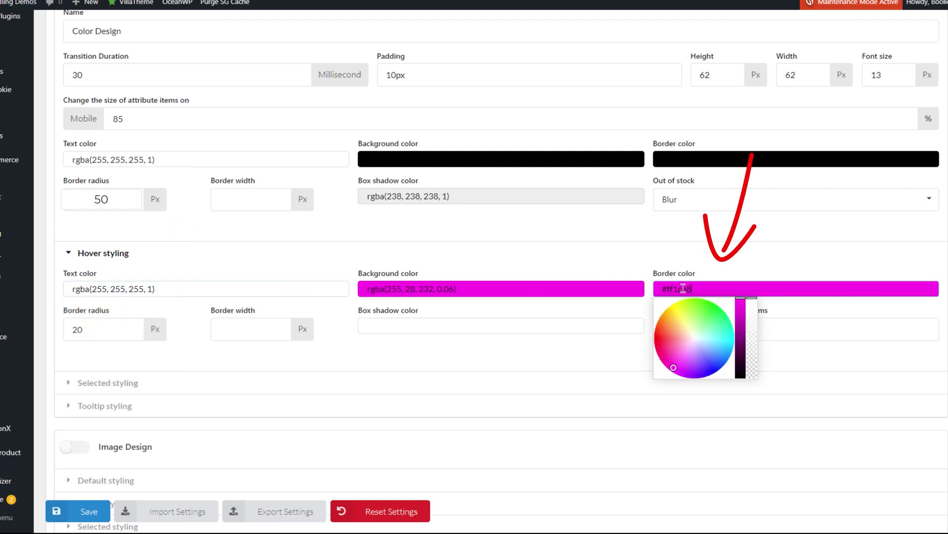
pyautogui.click(470, 360)
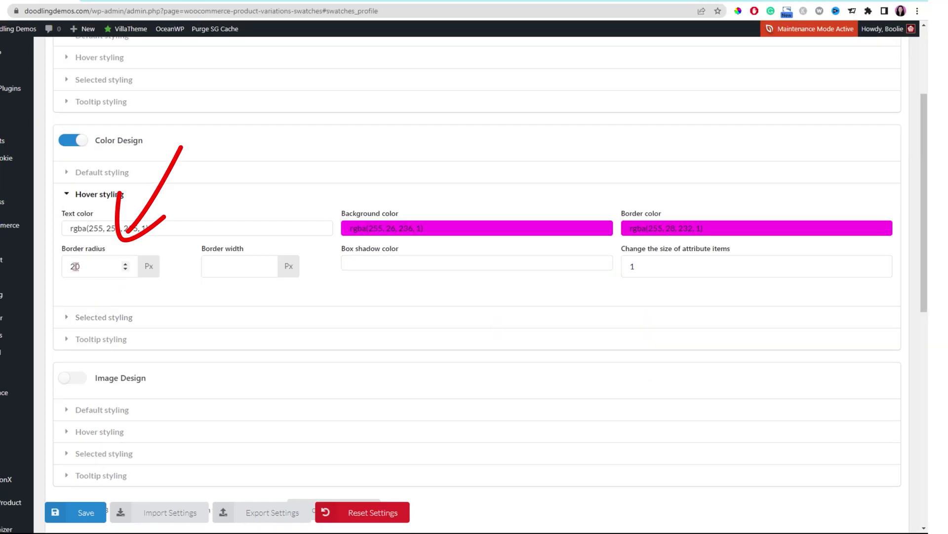
pyautogui.moveTo(75, 266); pyautogui.dragTo(66, 265)
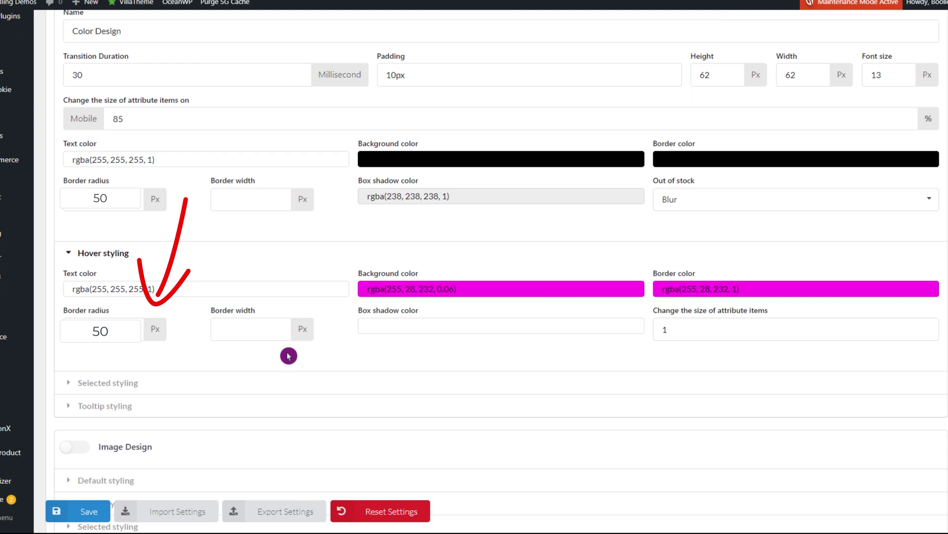
# Step: In the Color Design selected styling, set the border radius to 50 px and the text color to 000000
pyautogui.scroll(-1, 218, 353)
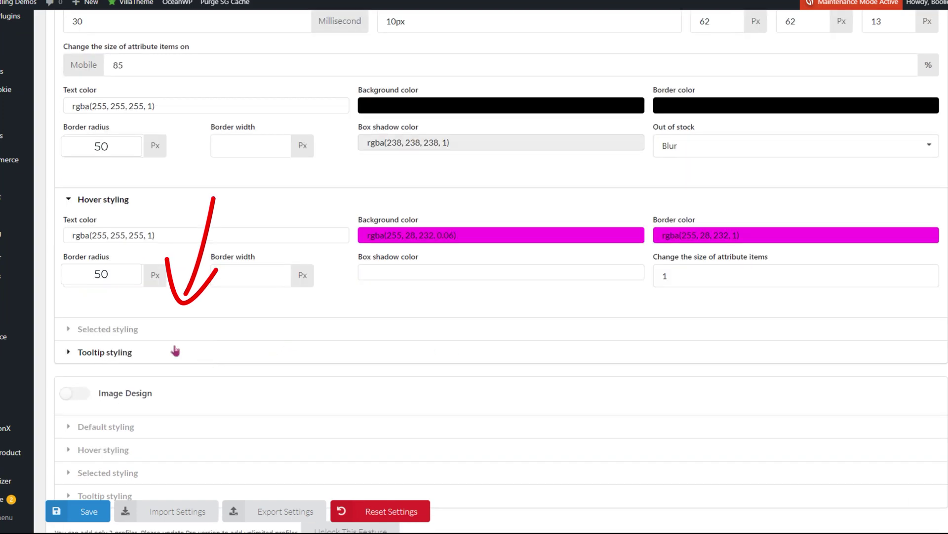
pyautogui.click(70, 331)
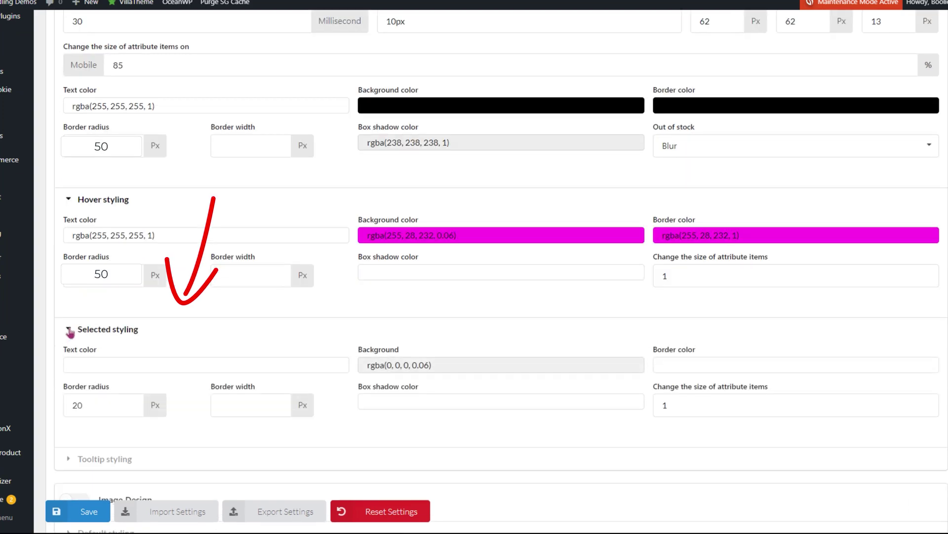
pyautogui.scroll(-3, 226, 339)
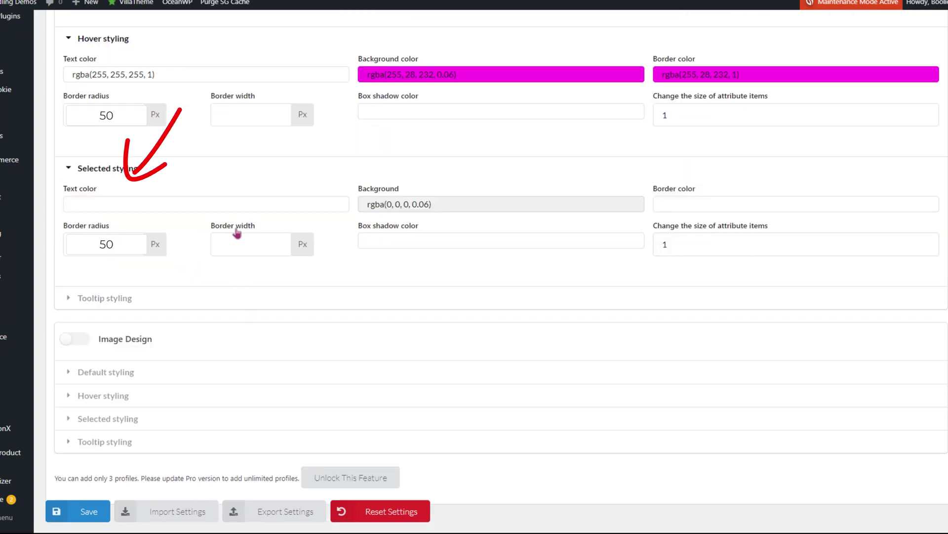
pyautogui.click(312, 205)
pyautogui.write('000000')
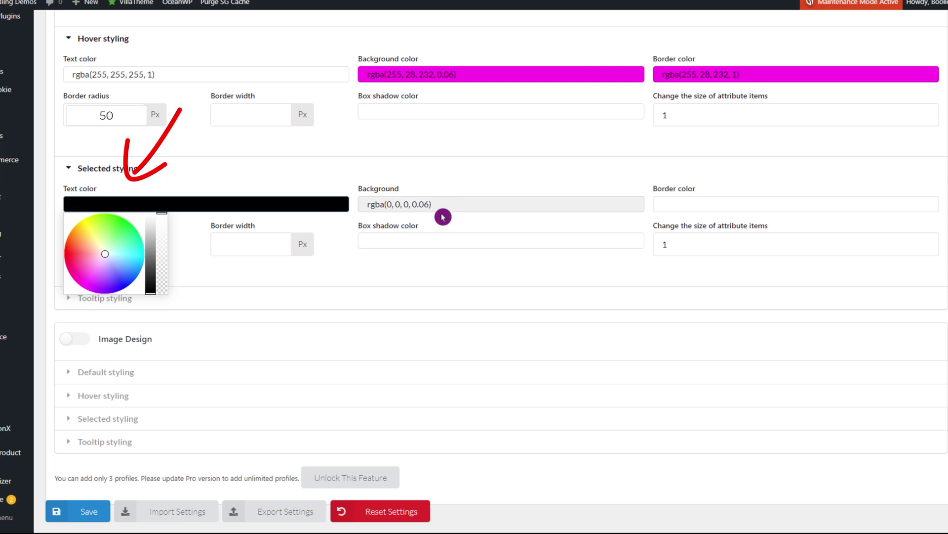
# Step: Set the selected styling's background to magenta rgba(255, 28, 232, 0.06) and its border color to #ff1ce8
pyautogui.moveTo(461, 204); pyautogui.dragTo(359, 205)
pyautogui.write('rgba(255, 28, 232, 0.06)')
pyautogui.moveTo(451, 289); pyautogui.dragTo(457, 214)
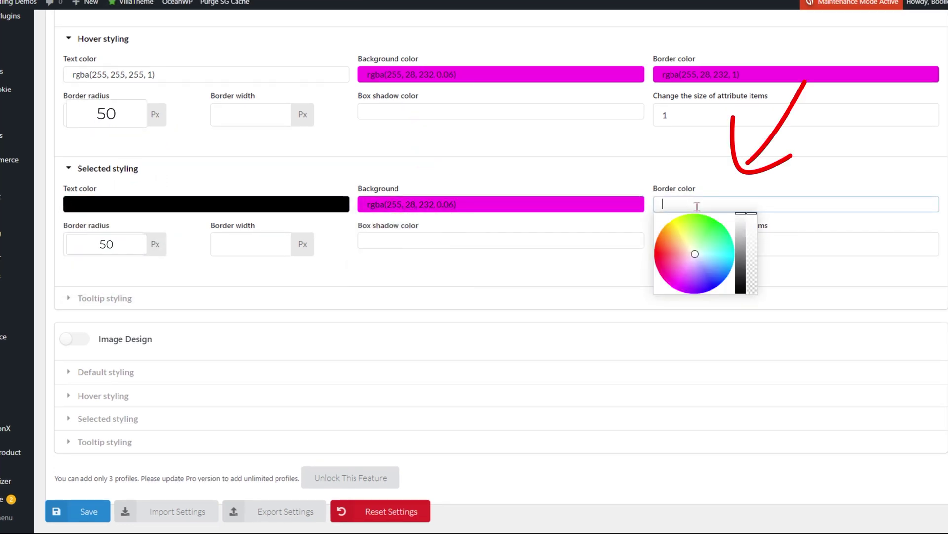
pyautogui.write('#ff1ce8')
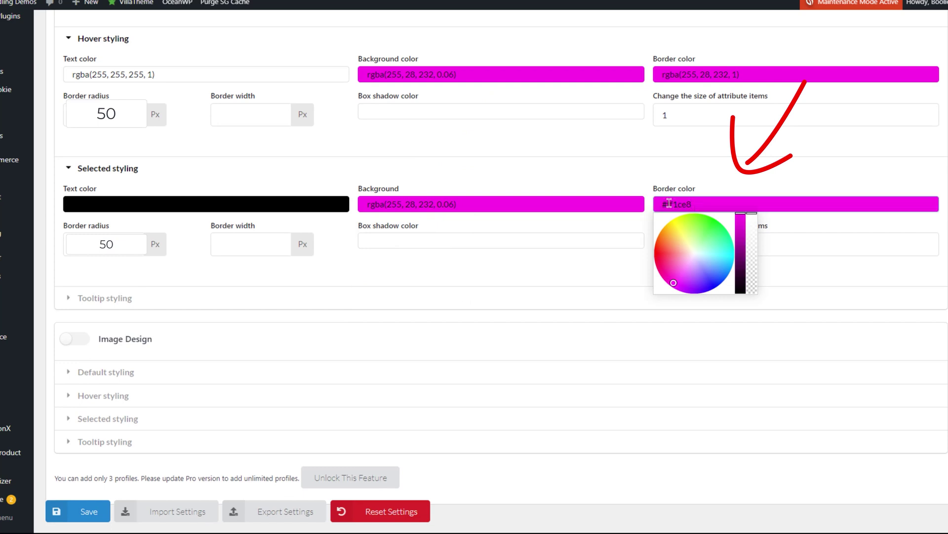
pyautogui.click(395, 275)
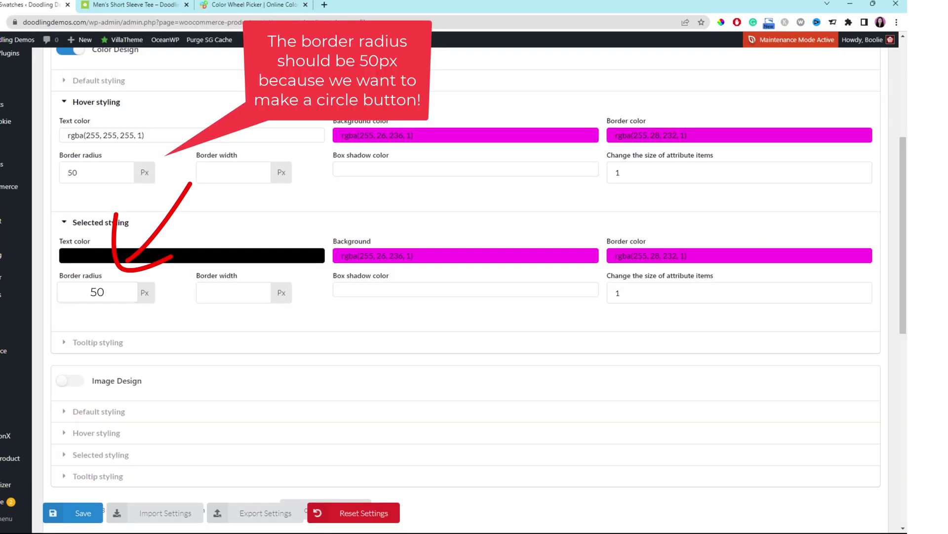
pyautogui.click(56, 318)
pyautogui.click(366, 278)
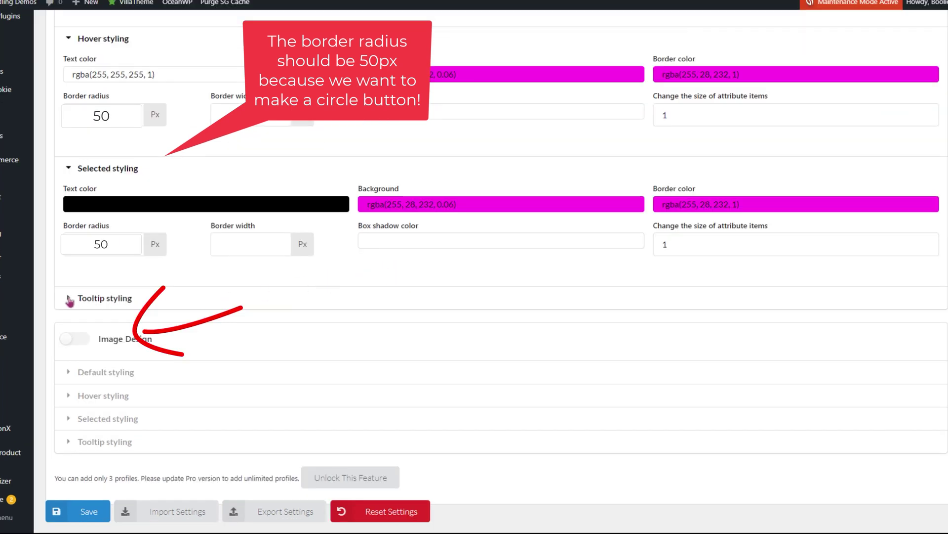
# Step: Enable the tooltip in Color Design's tooltip styling
pyautogui.click(69, 301)
pyautogui.click(92, 343)
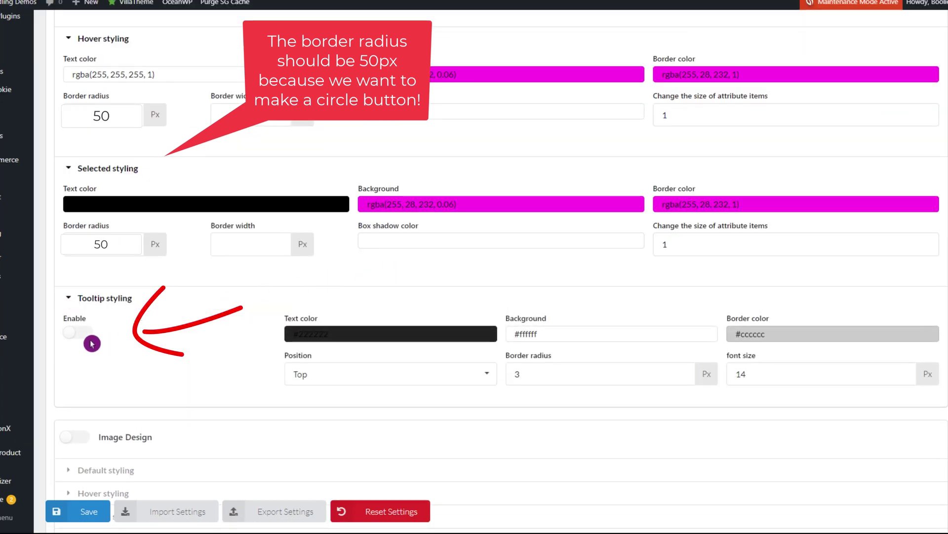
pyautogui.click(82, 332)
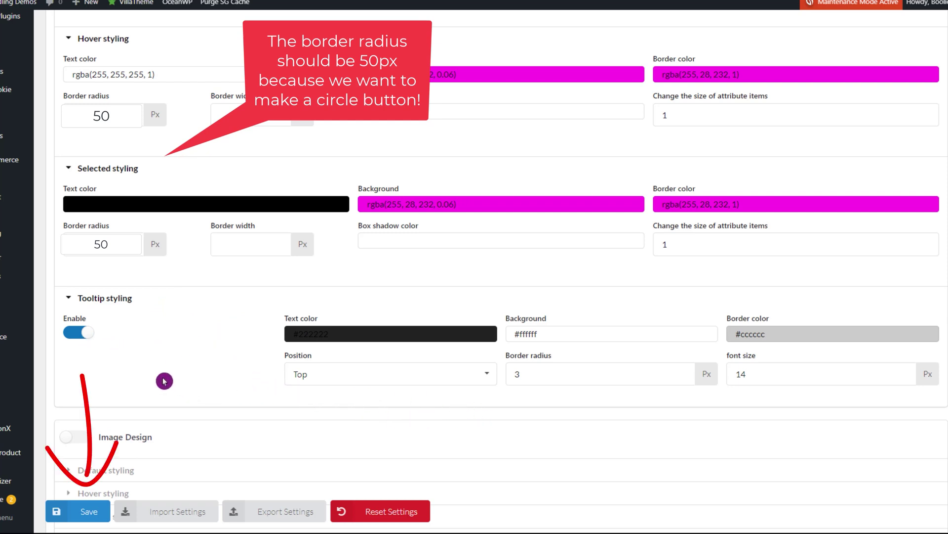
# Step: Save the swatches profile and reload the Men's Short Sleeve Tee page to check the color design
pyautogui.click(89, 513)
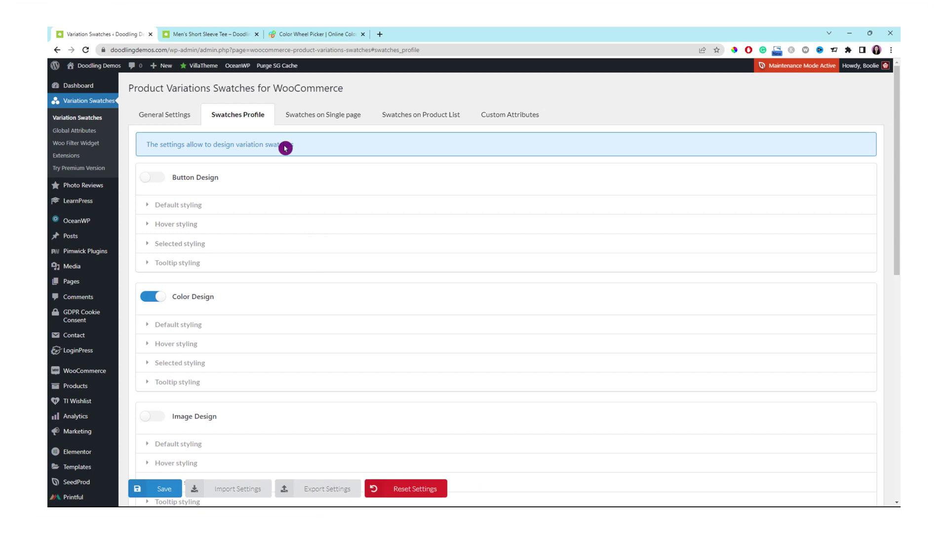
pyautogui.click(219, 36)
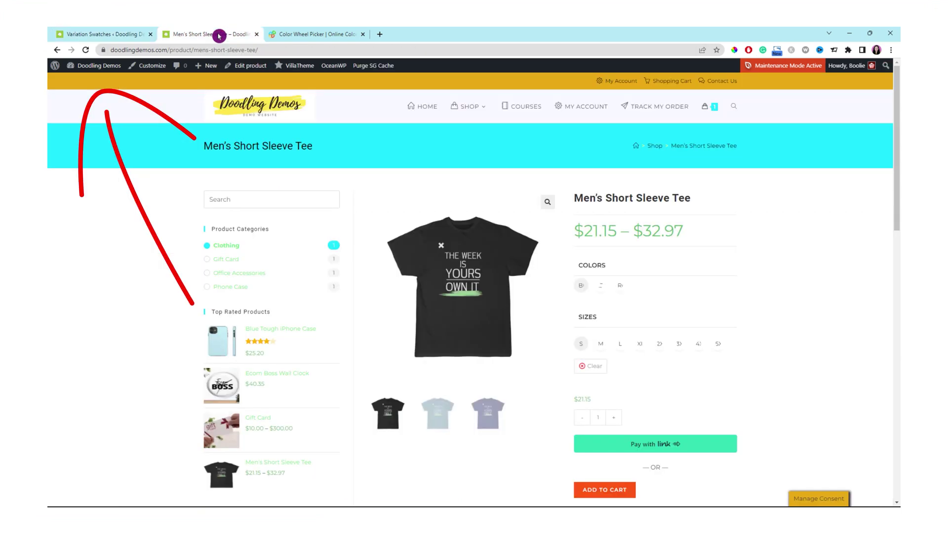
pyautogui.click(87, 52)
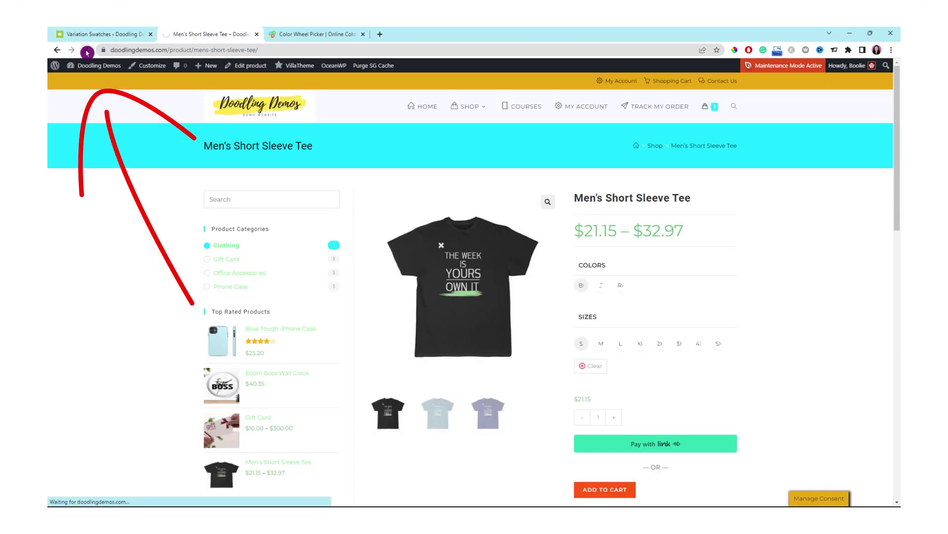
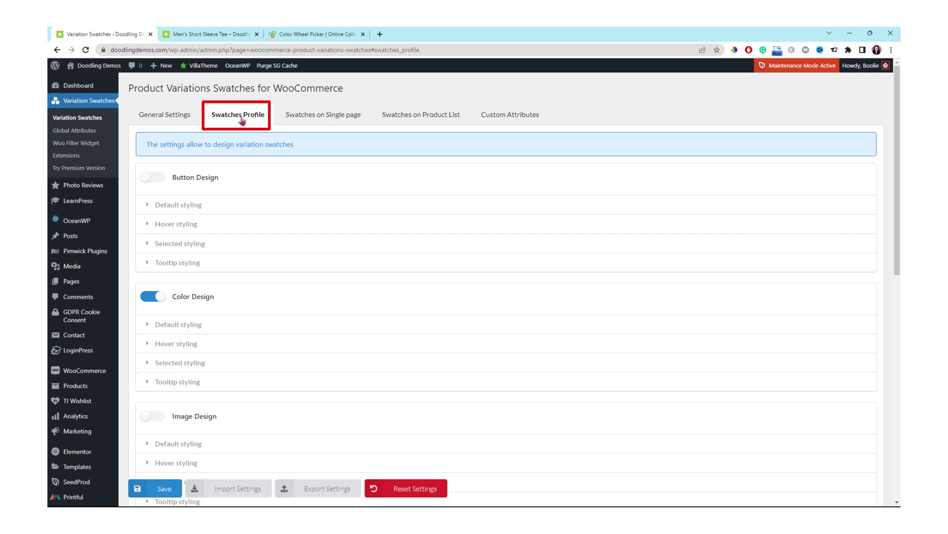
# Step: Enable Image Design as the default swatches profile and expand its default styling
pyautogui.scroll(-1, 297, 353)
pyautogui.scroll(-3, 297, 353)
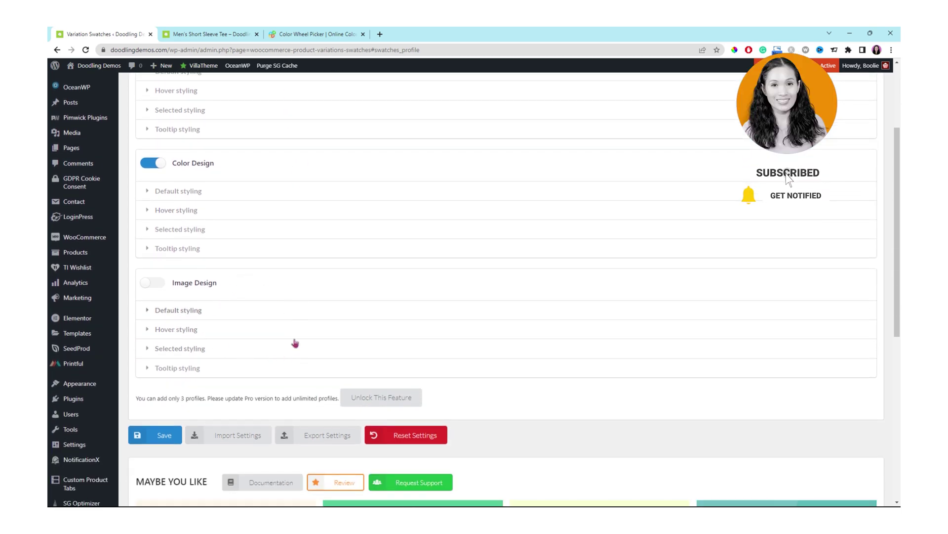
pyautogui.click(148, 286)
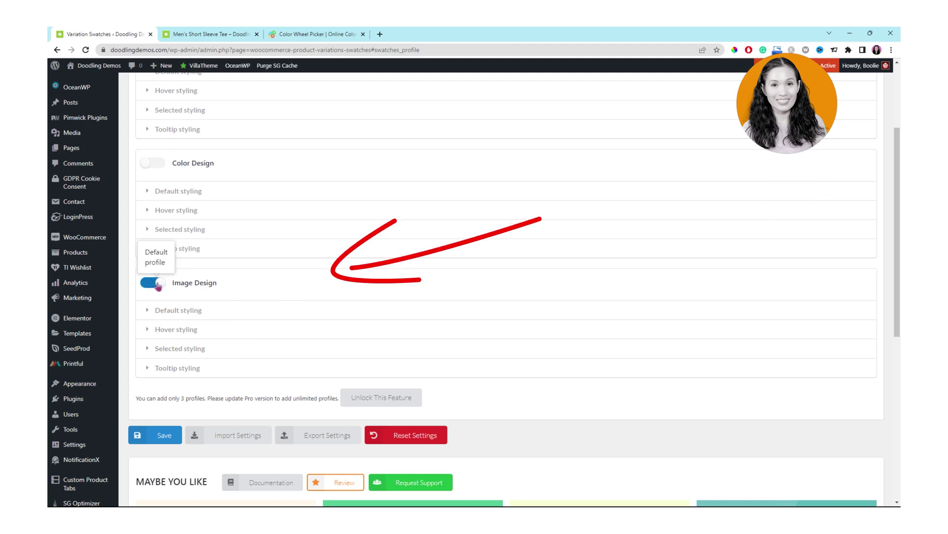
pyautogui.scroll(-1, 157, 277)
pyautogui.click(148, 266)
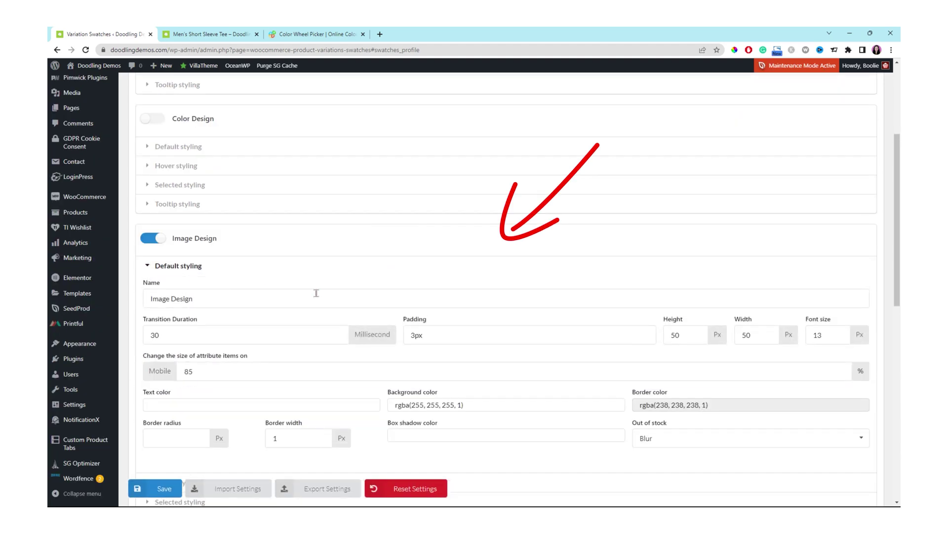
# Step: Set both the background color and the border color of Image Design's default styling to black
pyautogui.scroll(-2, 339, 294)
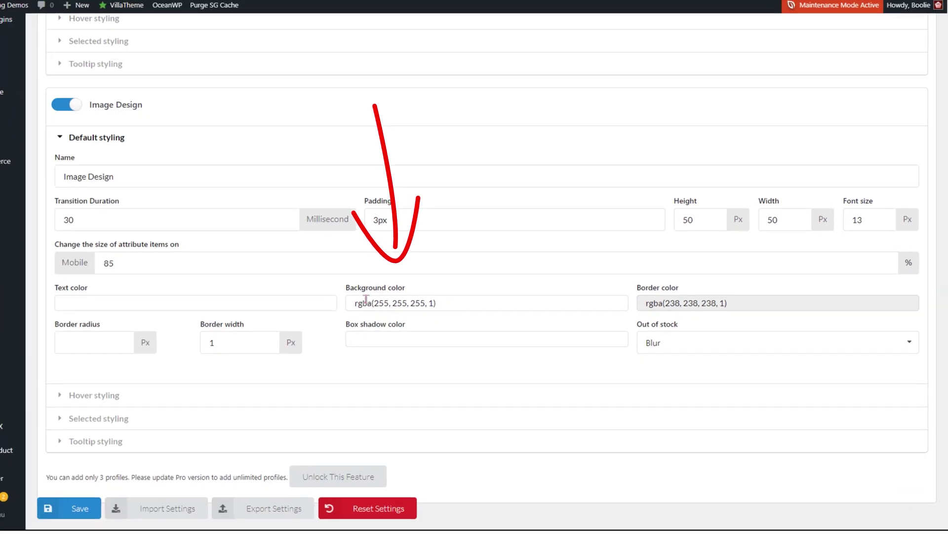
pyautogui.click(477, 315)
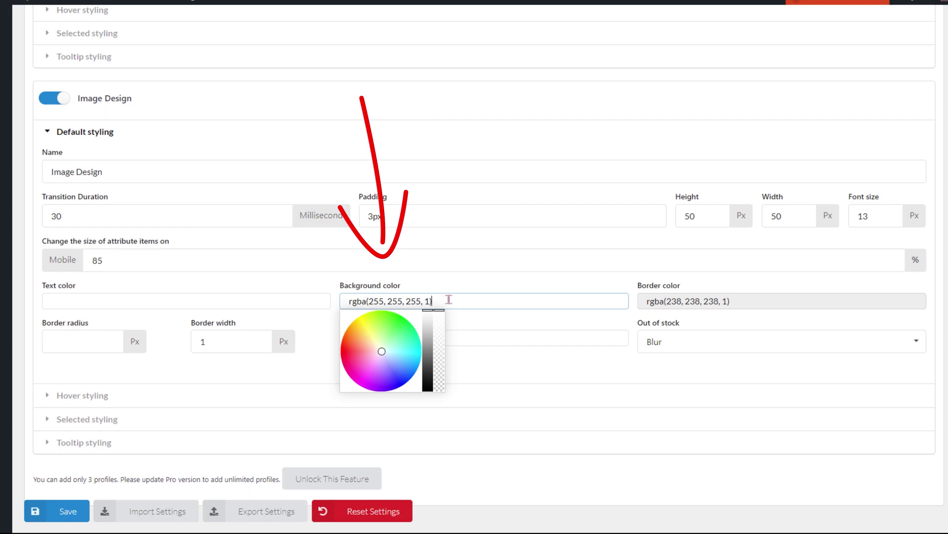
pyautogui.click(426, 310)
pyautogui.moveTo(426, 310); pyautogui.dragTo(431, 400)
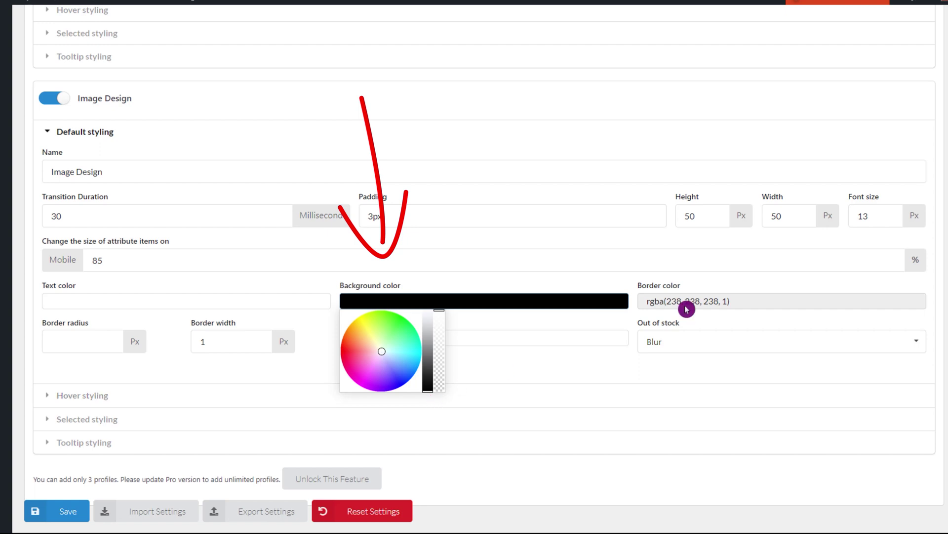
pyautogui.click(736, 300)
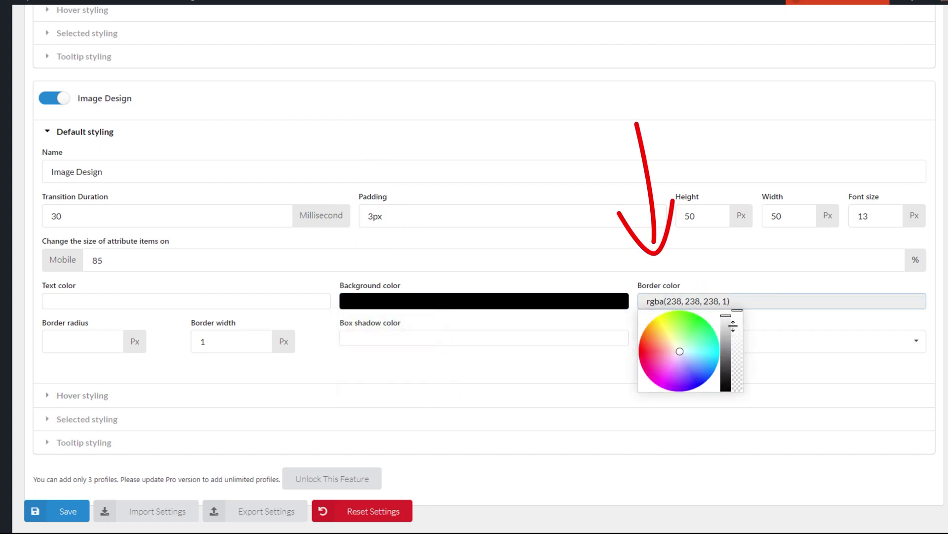
pyautogui.moveTo(732, 314); pyautogui.dragTo(726, 401)
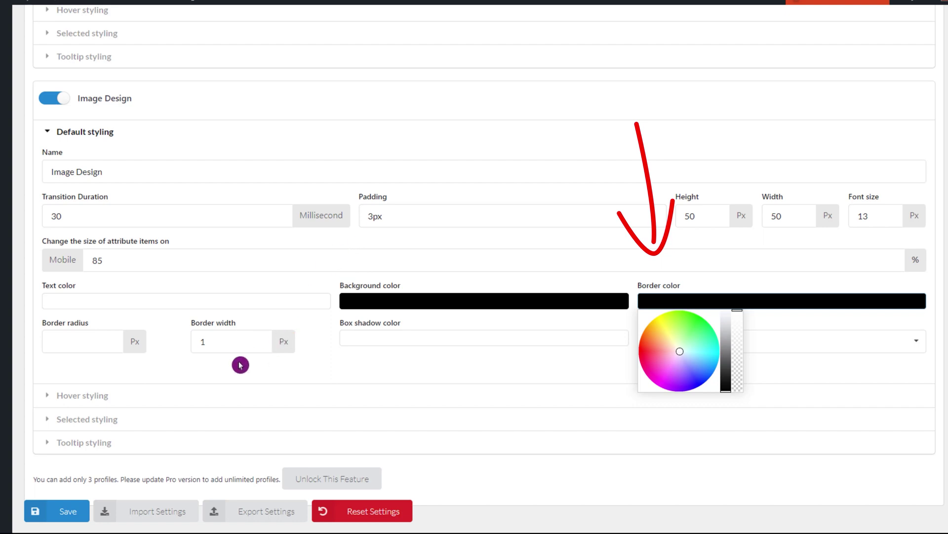
pyautogui.click(178, 378)
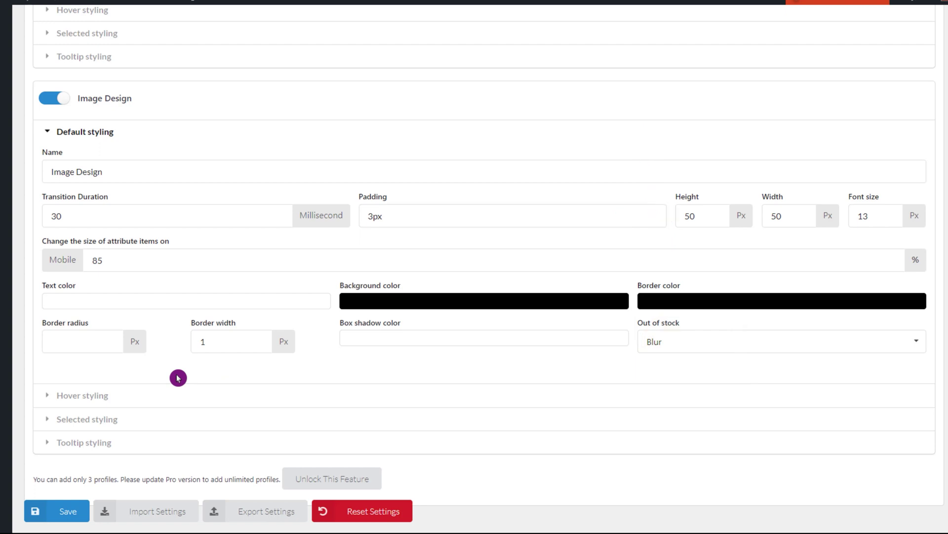
# Step: Set both the background color and the border color of Image Design's hover styling to #ff1ce8
pyautogui.scroll(-1, 178, 378)
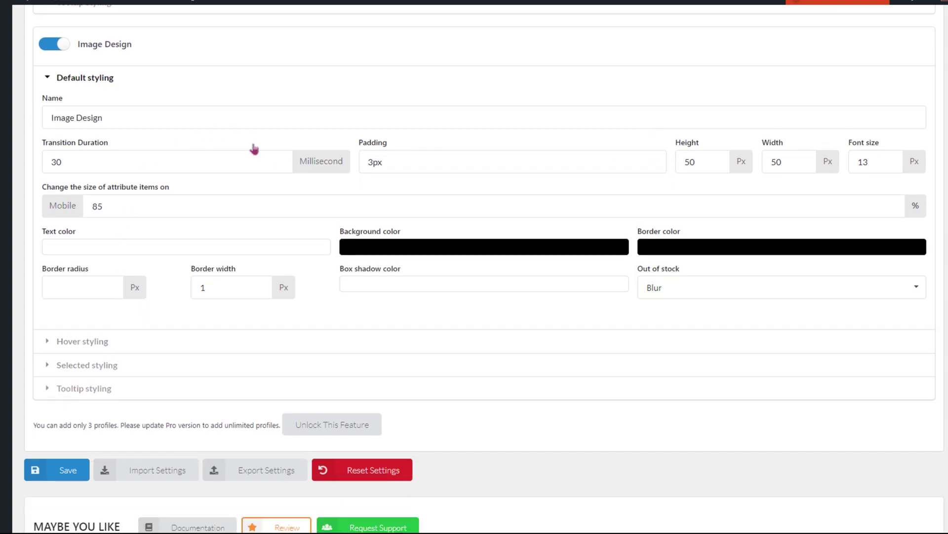
pyautogui.click(50, 343)
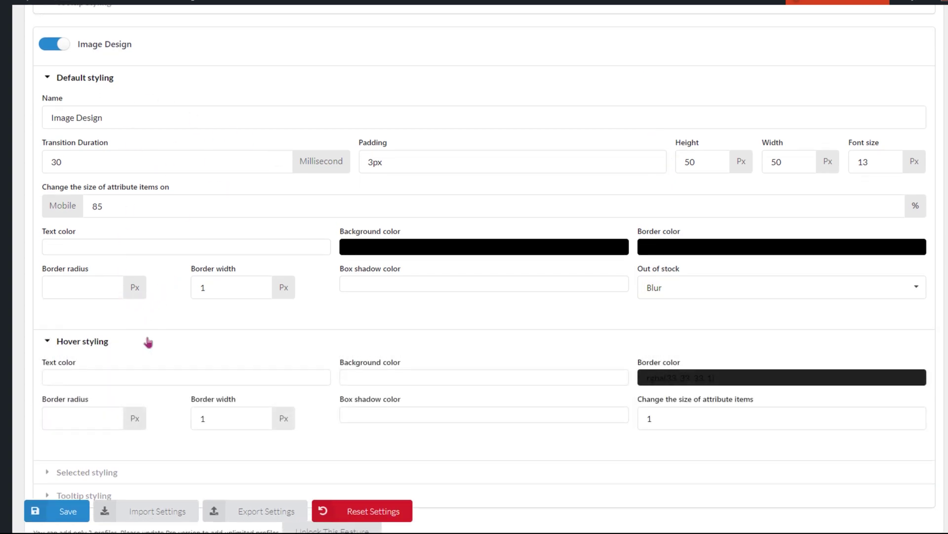
pyautogui.scroll(-1, 158, 343)
pyautogui.scroll(-2, 165, 342)
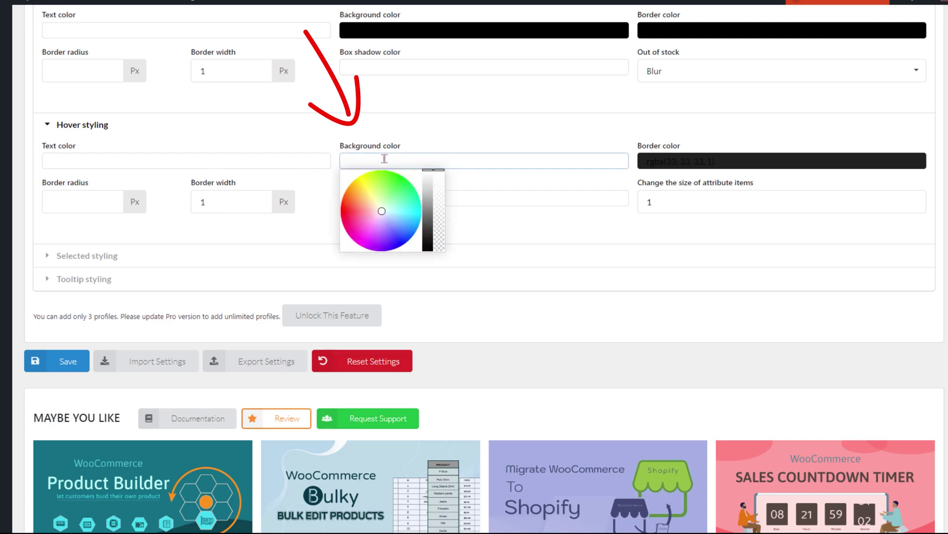
pyautogui.write('#ff1ce8')
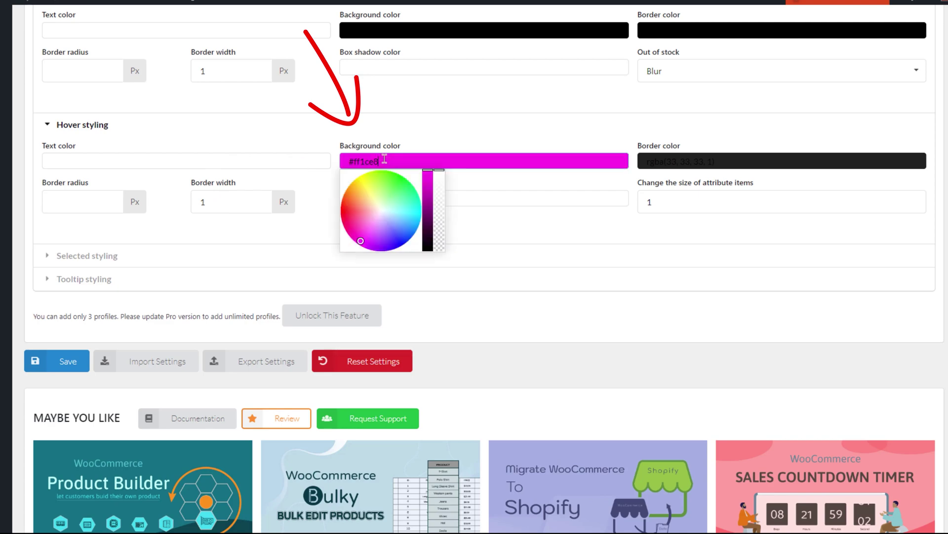
pyautogui.click(729, 159)
pyautogui.moveTo(729, 159); pyautogui.dragTo(624, 159)
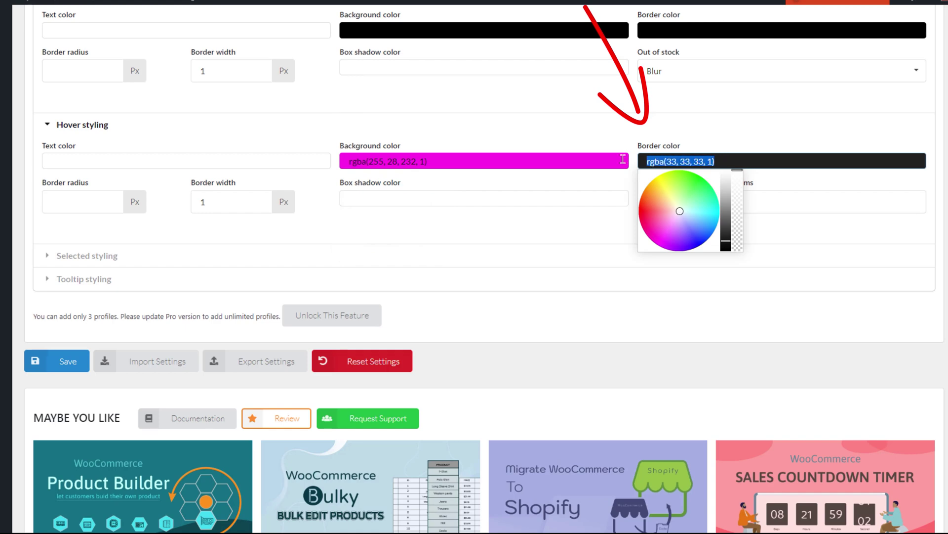
pyautogui.write('#ff1ce8')
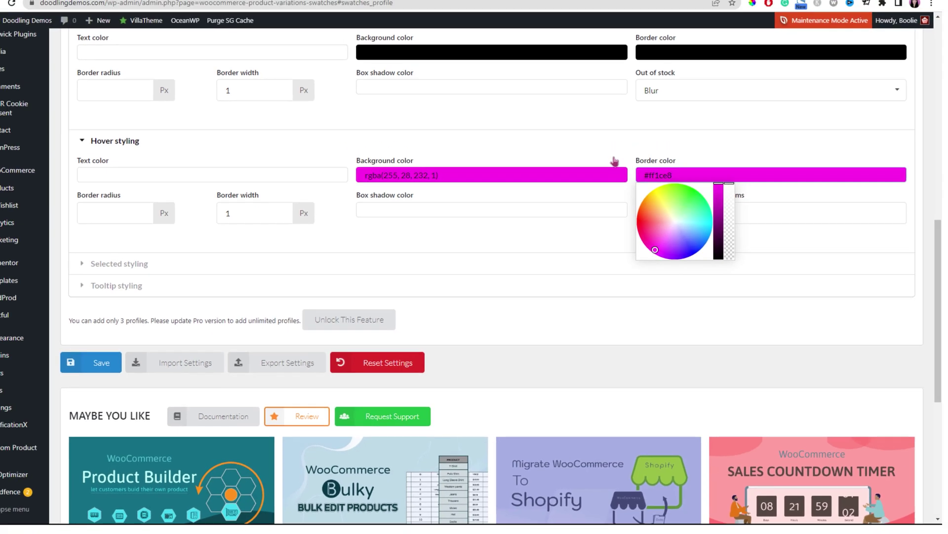
pyautogui.click(615, 156)
# Step: Set the background and border colors of Image Design's selected styling to #ff1ce8
pyautogui.scroll(-2, 385, 277)
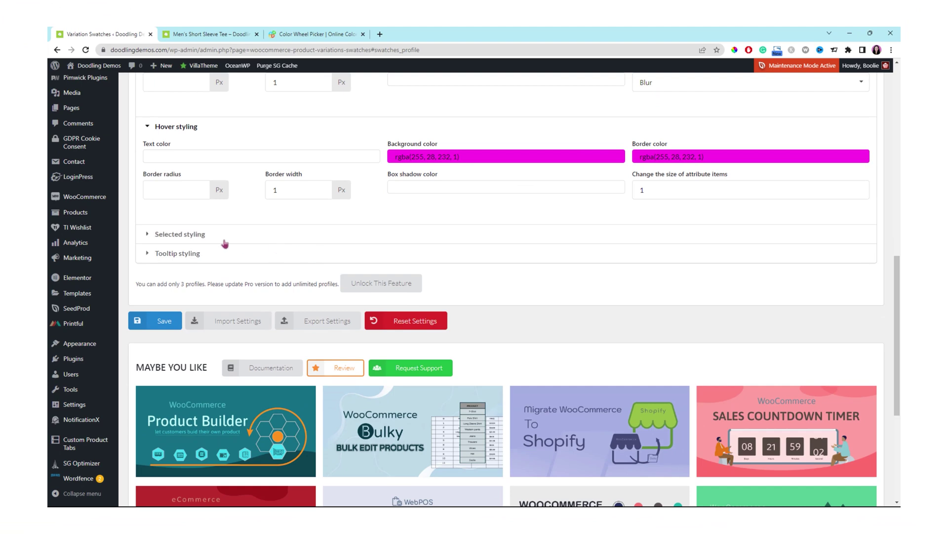
pyautogui.click(159, 235)
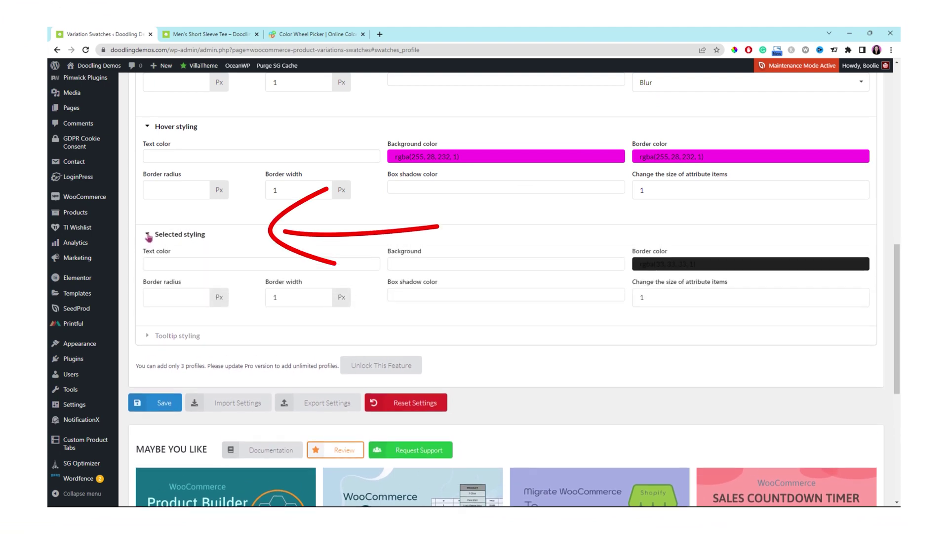
pyautogui.click(410, 262)
pyautogui.write('#ff1ce8')
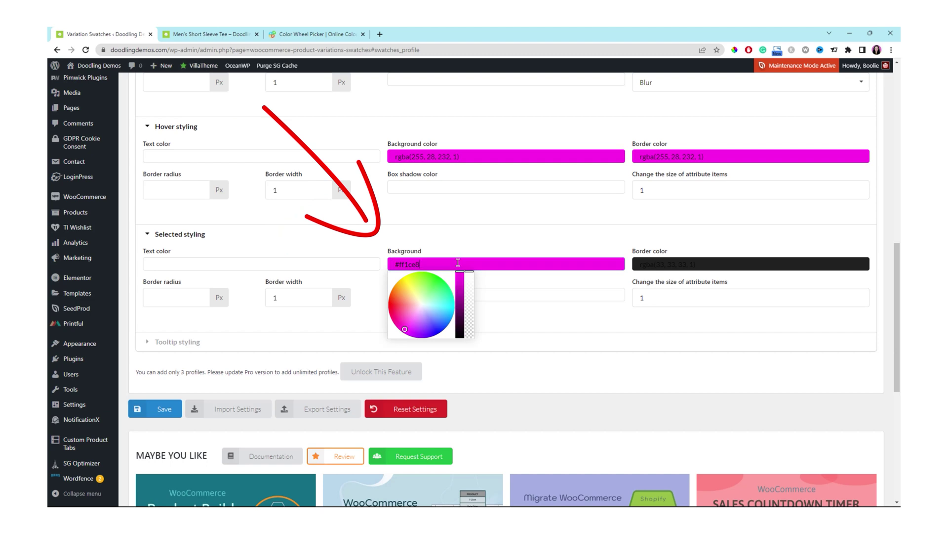
pyautogui.click(670, 264)
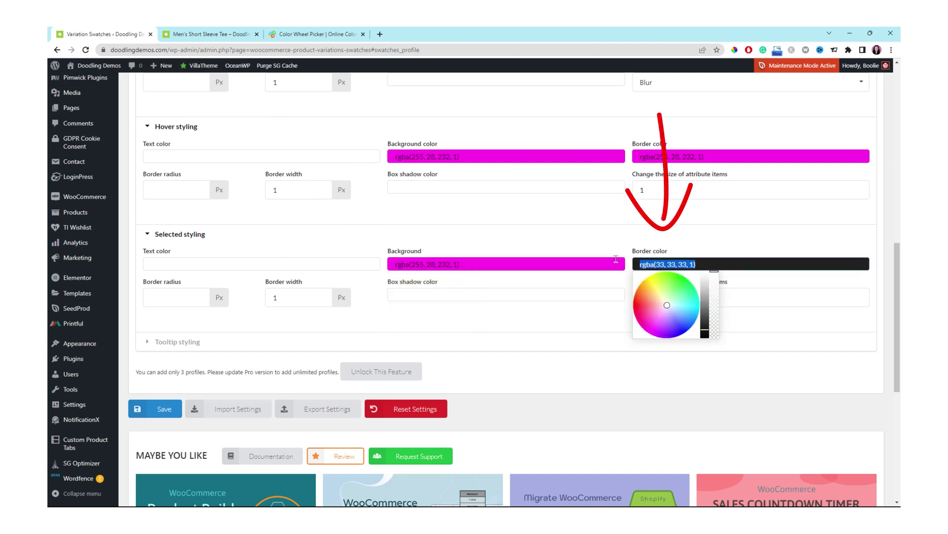
pyautogui.write('#ff1ce8')
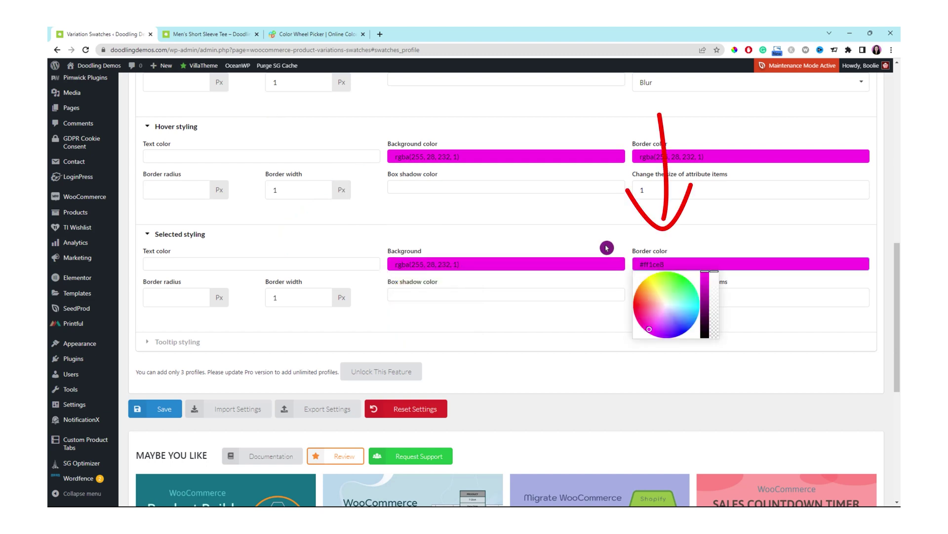
pyautogui.click(364, 314)
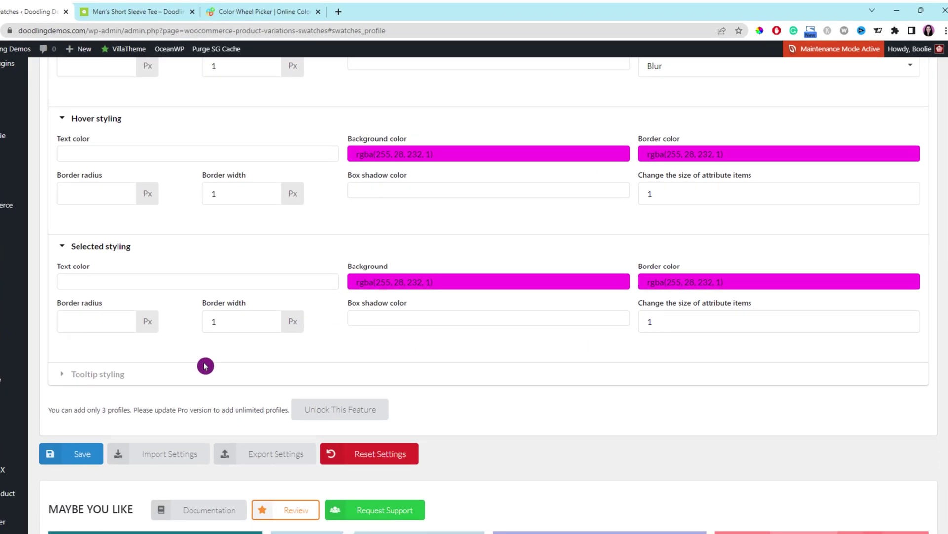
# Step: Enable the tooltip in Image Design's tooltip styling
pyautogui.scroll(-2, 148, 341)
pyautogui.click(50, 279)
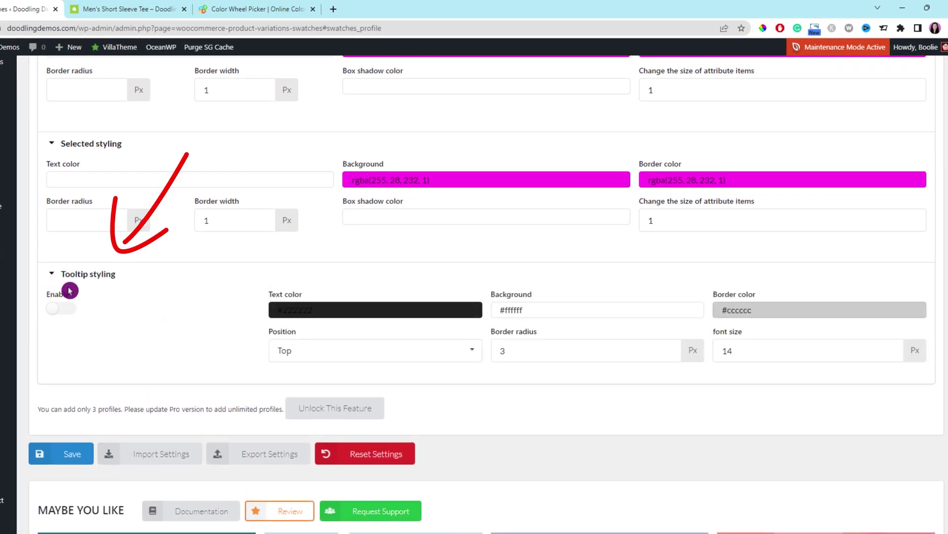
pyautogui.click(62, 312)
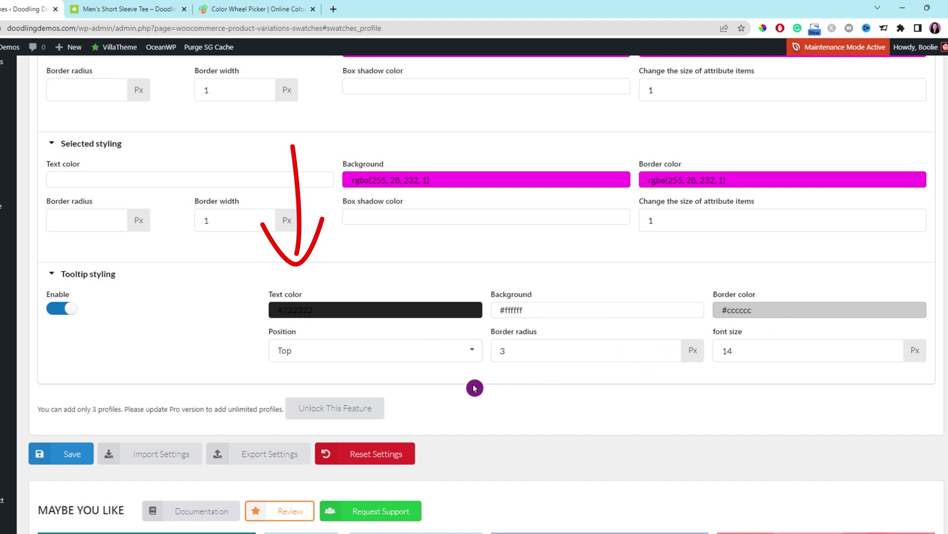
# Step: Save the swatches profile and reload the Men's Short Sleeve Tee page to check the image design
pyautogui.click(72, 455)
pyautogui.click(73, 454)
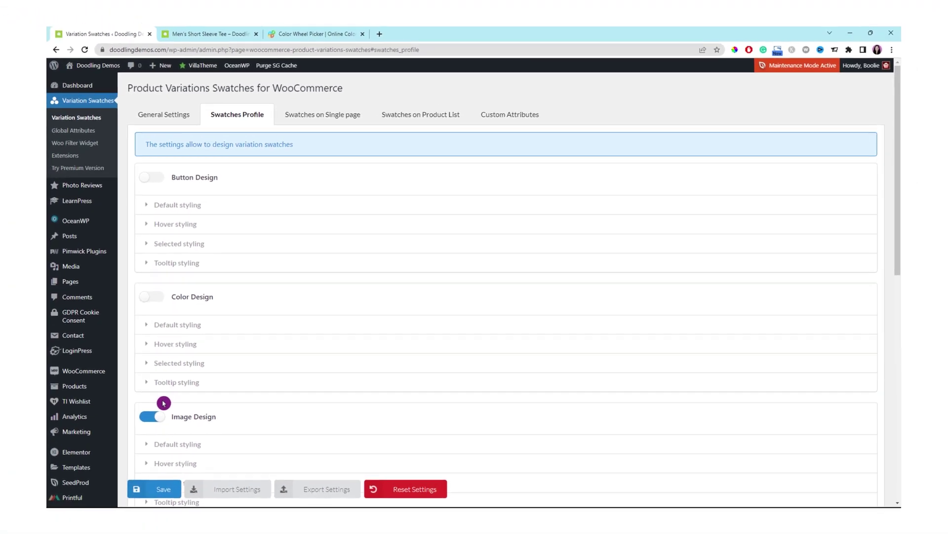
pyautogui.click(228, 34)
pyautogui.click(86, 50)
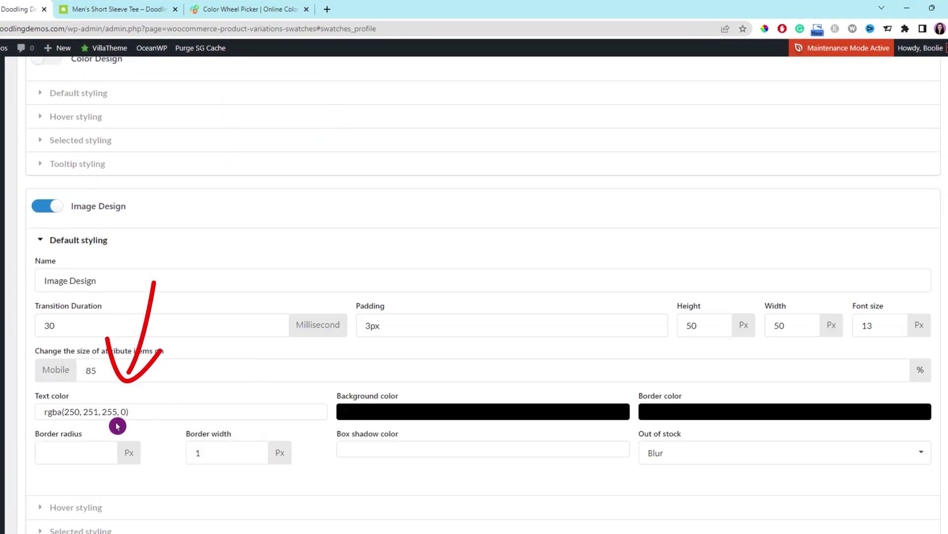
# Step: Try out a mint and a pale blue text color with different opacities in Image Design's default styling
pyautogui.click(152, 412)
pyautogui.click(97, 456)
pyautogui.moveTo(135, 501); pyautogui.dragTo(140, 417)
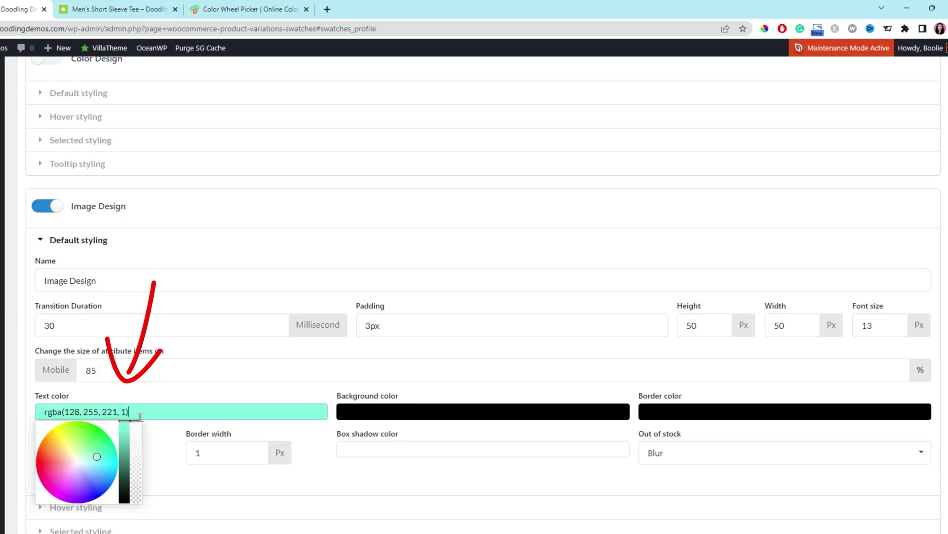
pyautogui.moveTo(140, 417); pyautogui.dragTo(137, 488)
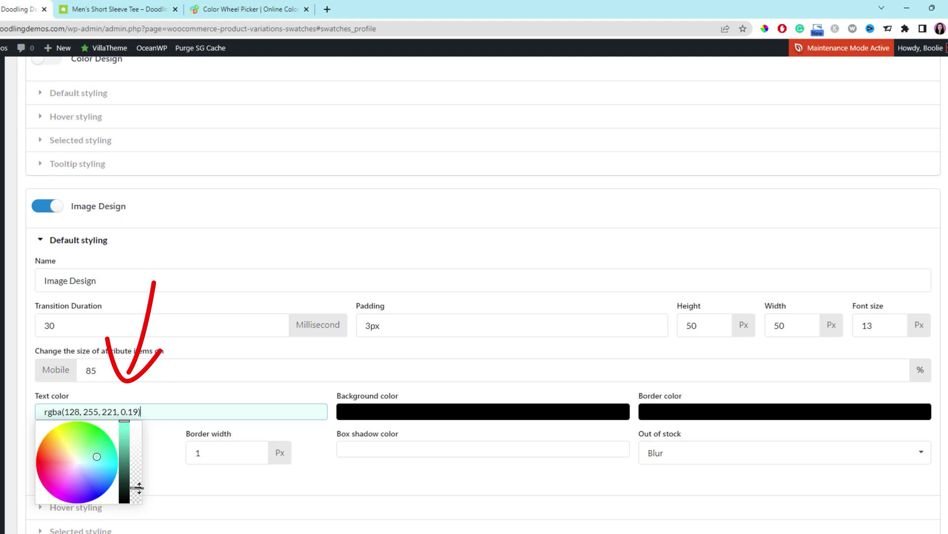
pyautogui.moveTo(139, 487); pyautogui.dragTo(147, 413)
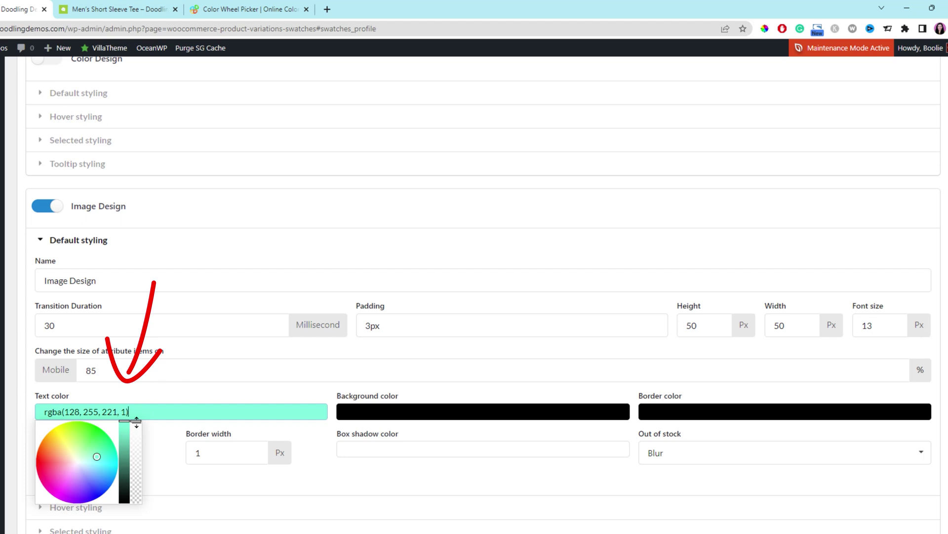
pyautogui.click(80, 464)
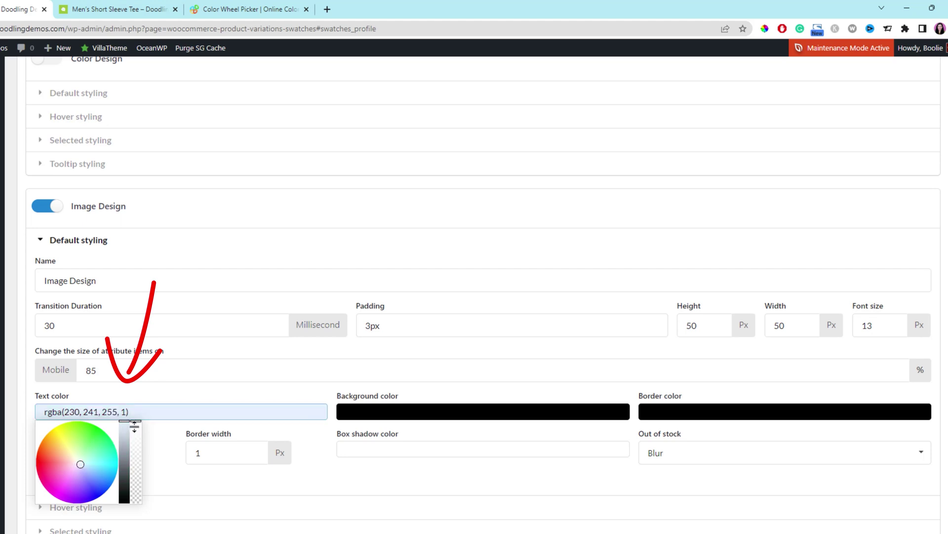
# Step: Set the text color of Image Design's default styling to #ffffff
pyautogui.moveTo(137, 413); pyautogui.dragTo(26, 415)
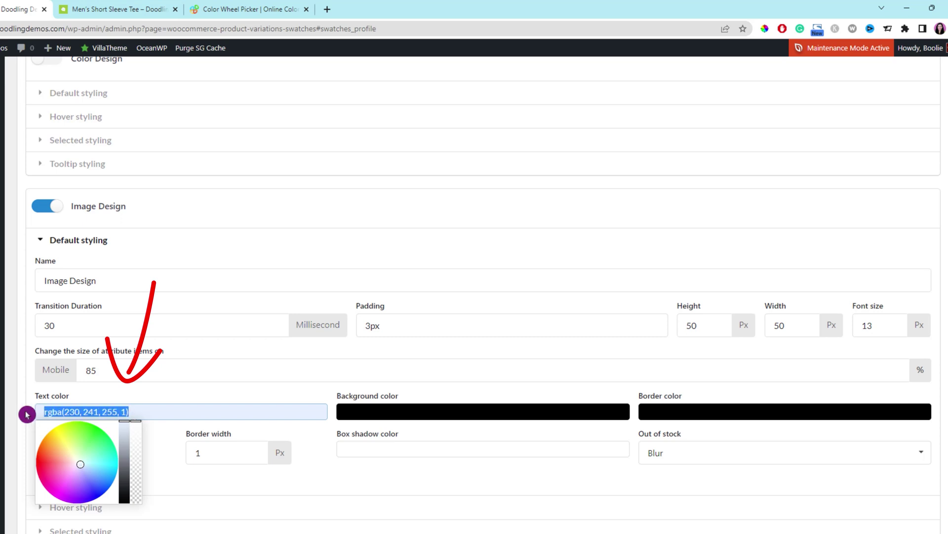
pyautogui.write('#ffffff')
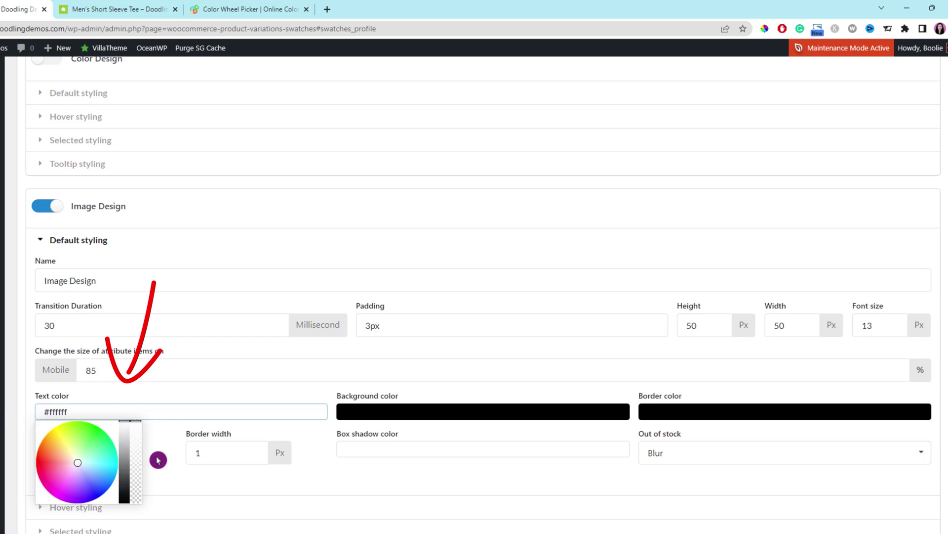
pyautogui.click(159, 463)
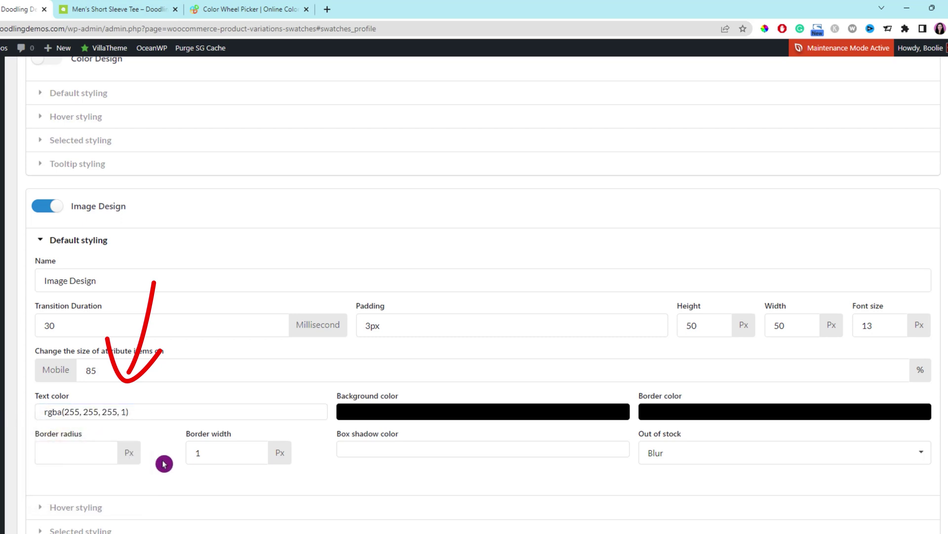
# Step: Set the text color of Image Design's hover styling to fully opaque black
pyautogui.scroll(-2, 158, 463)
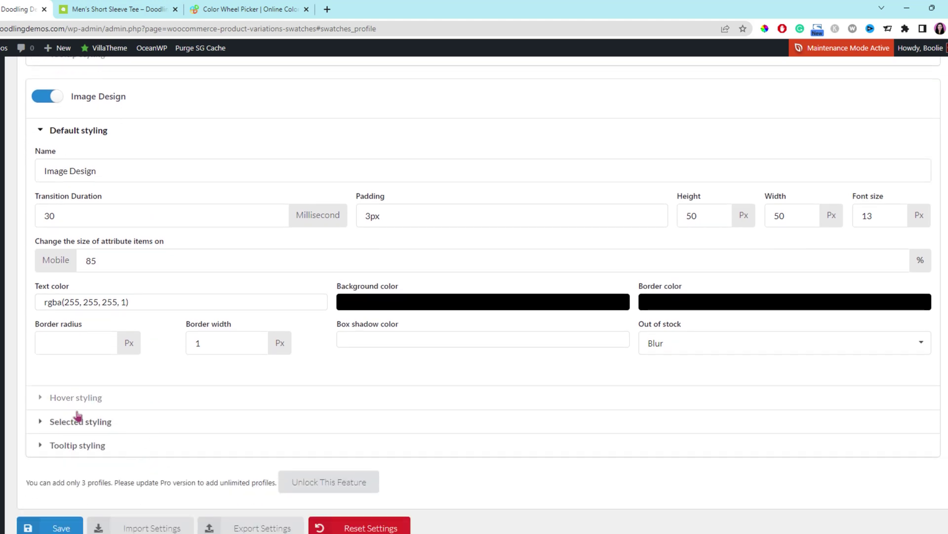
pyautogui.click(40, 398)
pyautogui.scroll(-2, 125, 400)
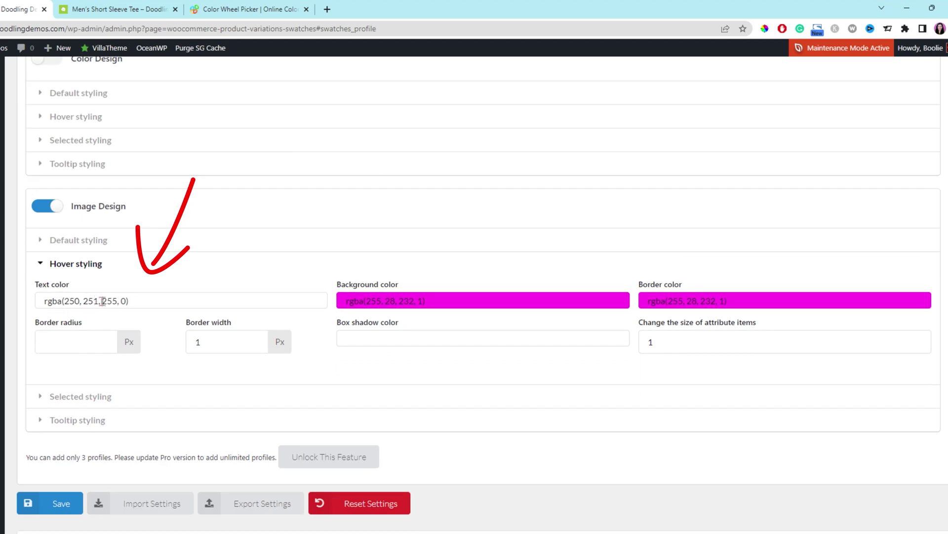
pyautogui.click(107, 301)
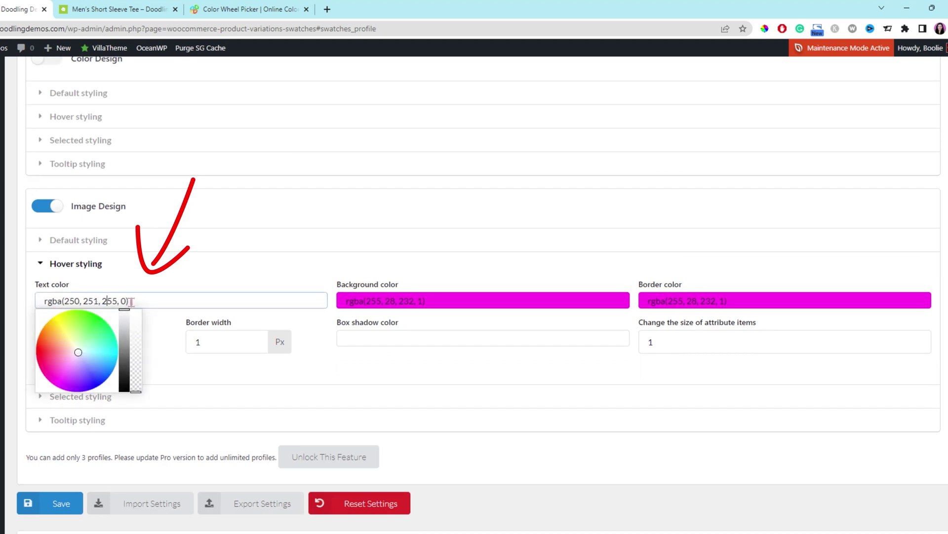
pyautogui.moveTo(136, 387); pyautogui.dragTo(138, 313)
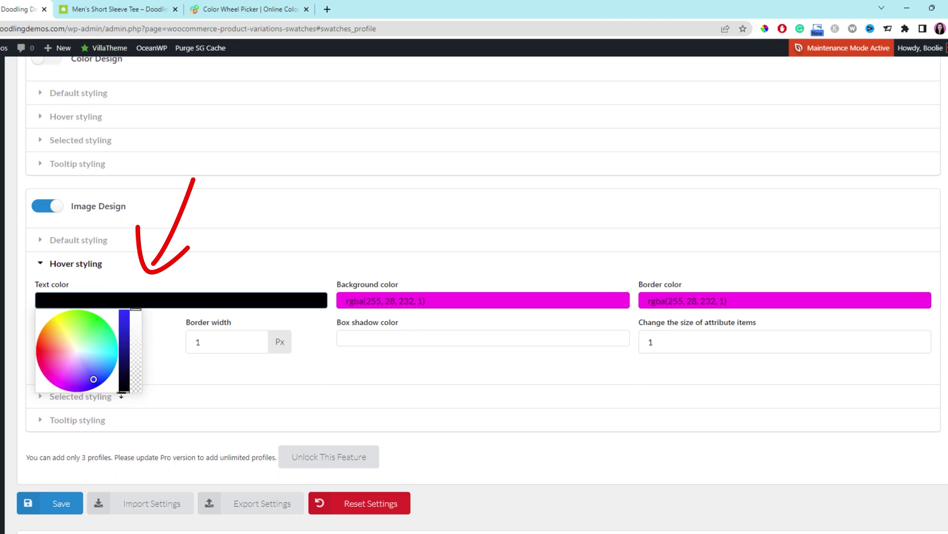
pyautogui.click(159, 381)
# Step: Set the text color of Image Design's selected styling to fully opaque black
pyautogui.click(41, 398)
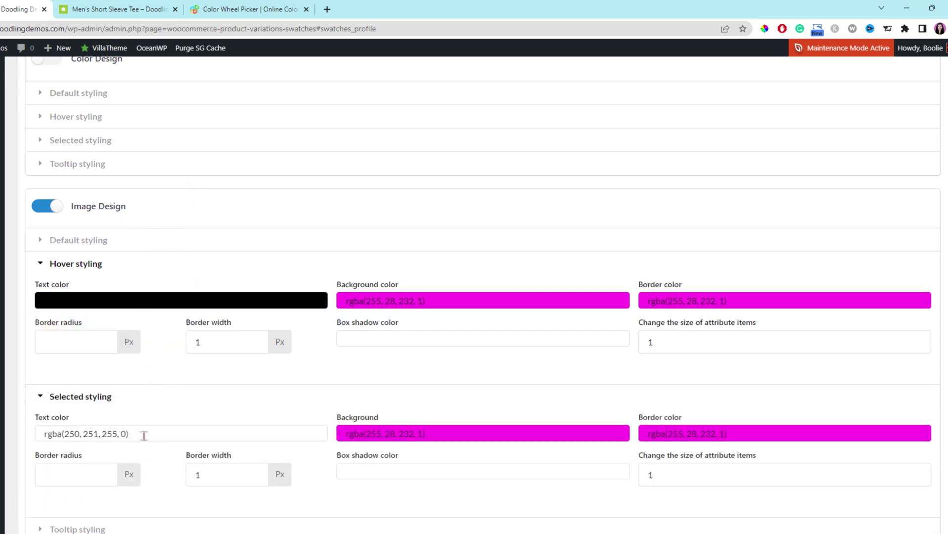
pyautogui.scroll(-1, 145, 440)
pyautogui.scroll(-1, 144, 440)
pyautogui.click(127, 327)
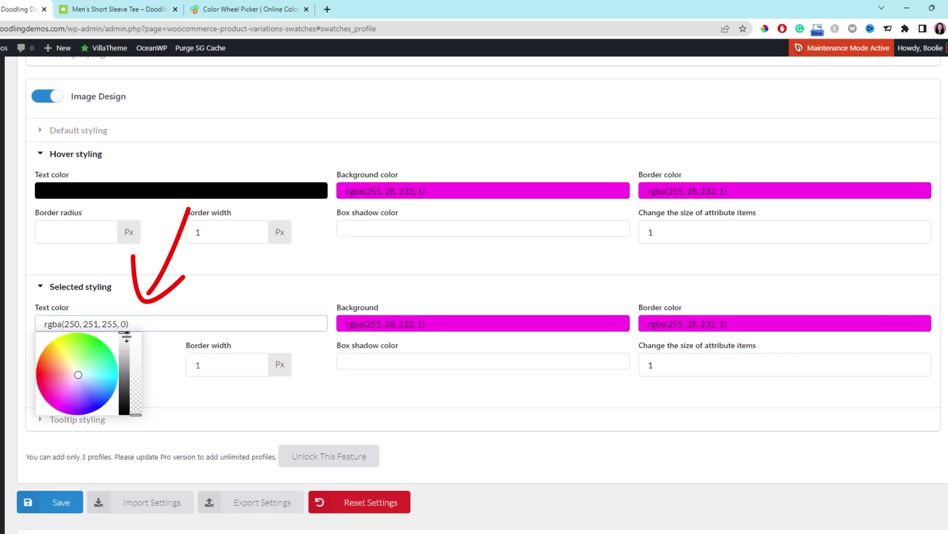
pyautogui.moveTo(124, 335)
pyautogui.mouseDown()
pyautogui.moveTo(125, 415)
pyautogui.moveTo(136, 394)
pyautogui.moveTo(137, 334)
pyautogui.mouseUp()
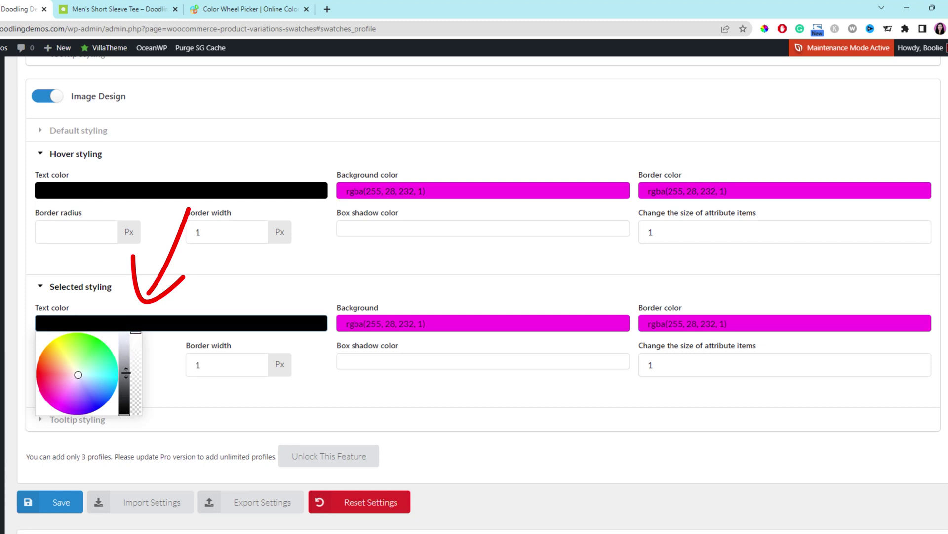
pyautogui.click(153, 423)
# Step: Save the swatches profile and reload the Men's Short Sleeve Tee page to check the new text colors
pyautogui.click(60, 503)
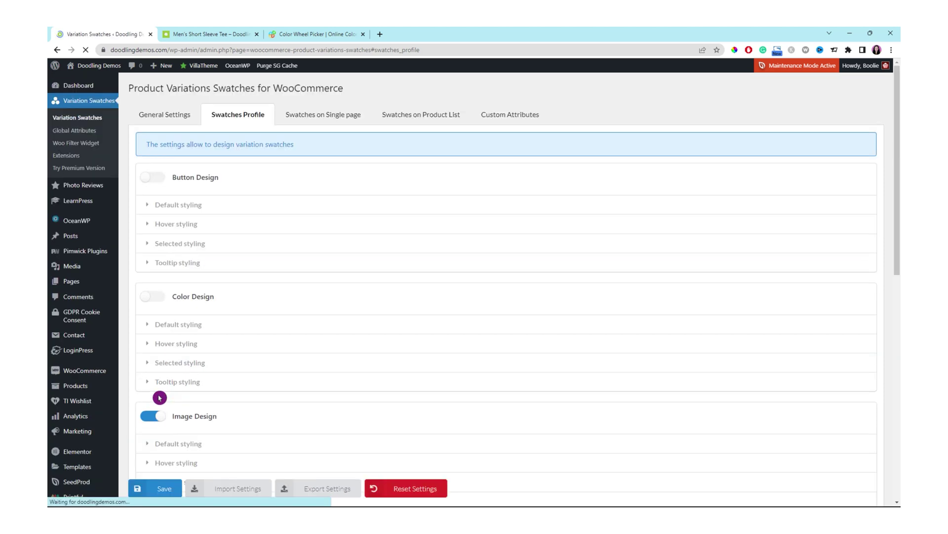
pyautogui.click(198, 33)
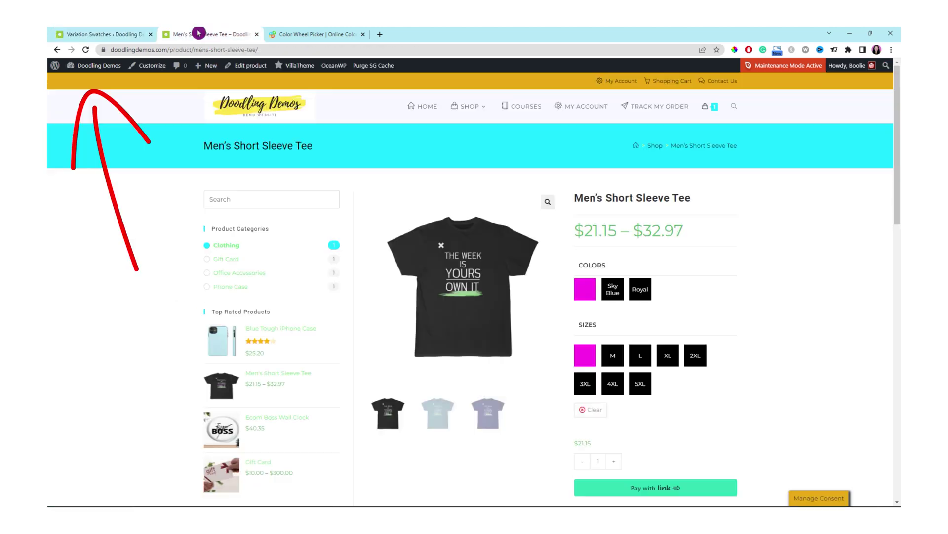
pyautogui.click(85, 49)
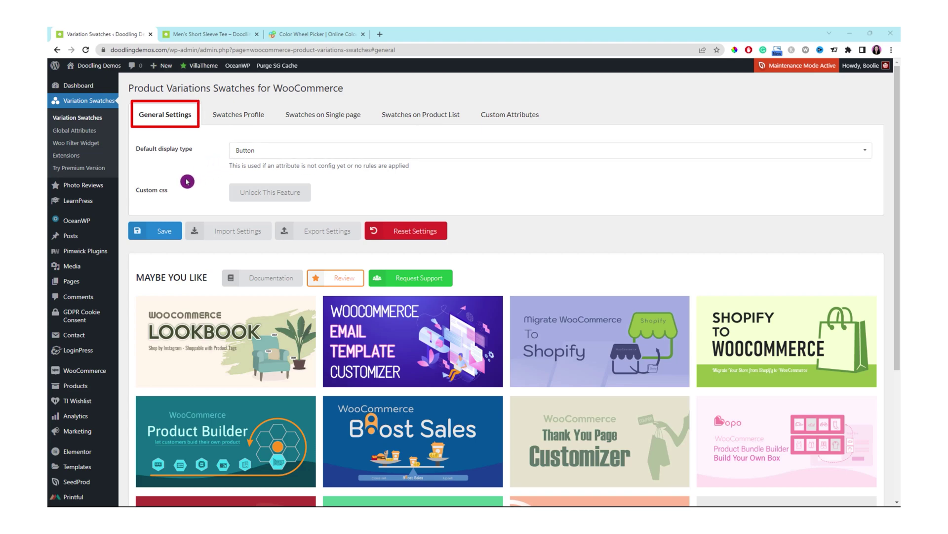
# Step: Set the default display type to Radio in the plugin's general settings
pyautogui.click(446, 155)
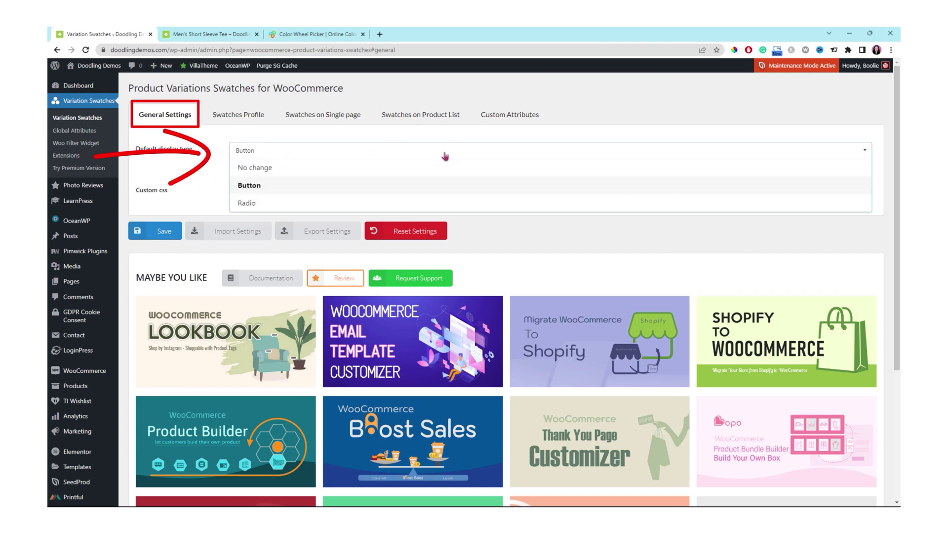
pyautogui.click(247, 203)
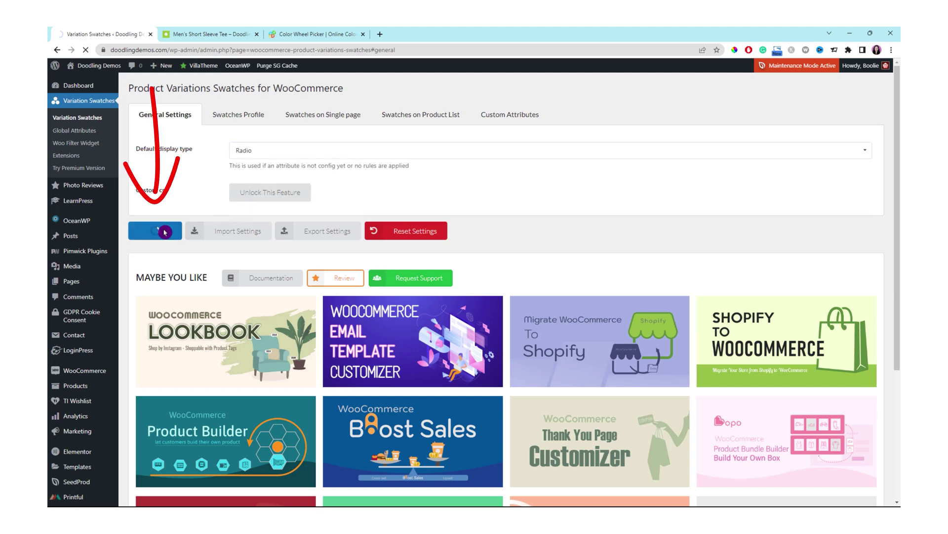
# Step: Make Button Design the default swatches profile and save the settings
pyautogui.click(238, 114)
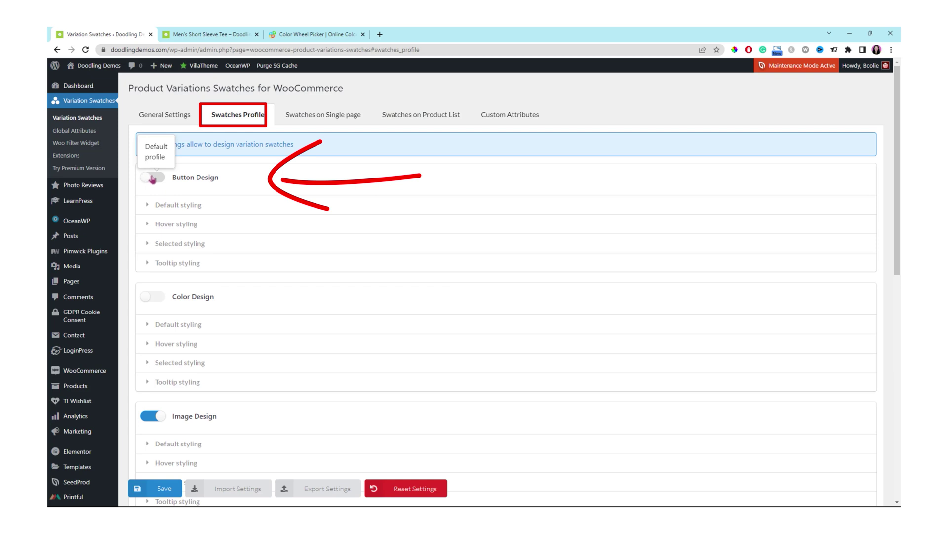
pyautogui.click(152, 178)
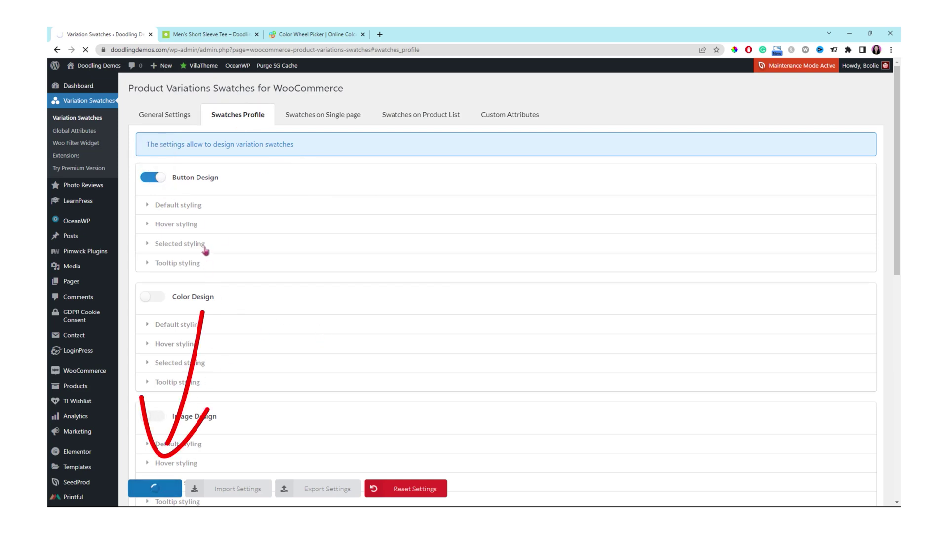
# Step: Reload the Men's Short Sleeve Tee page and try the Sky Blue and Black color options
pyautogui.click(200, 33)
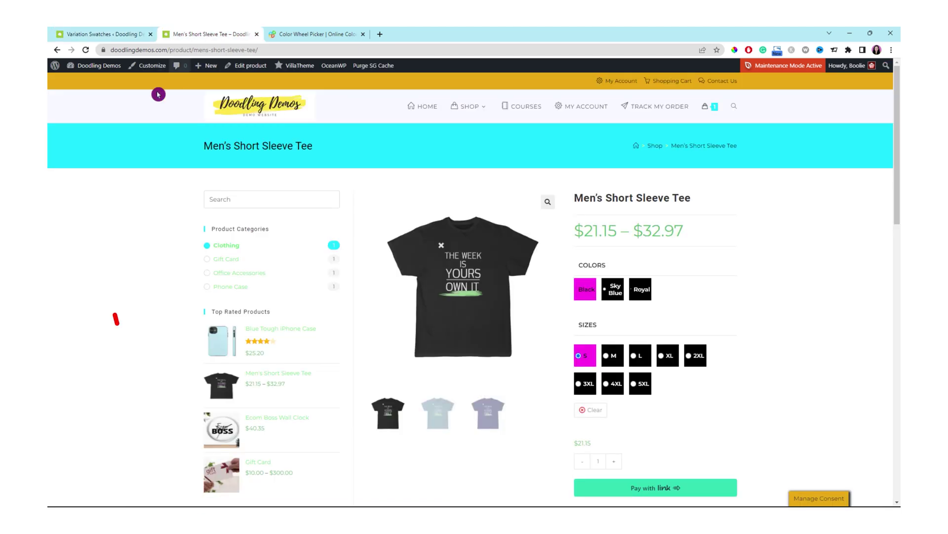
pyautogui.click(86, 50)
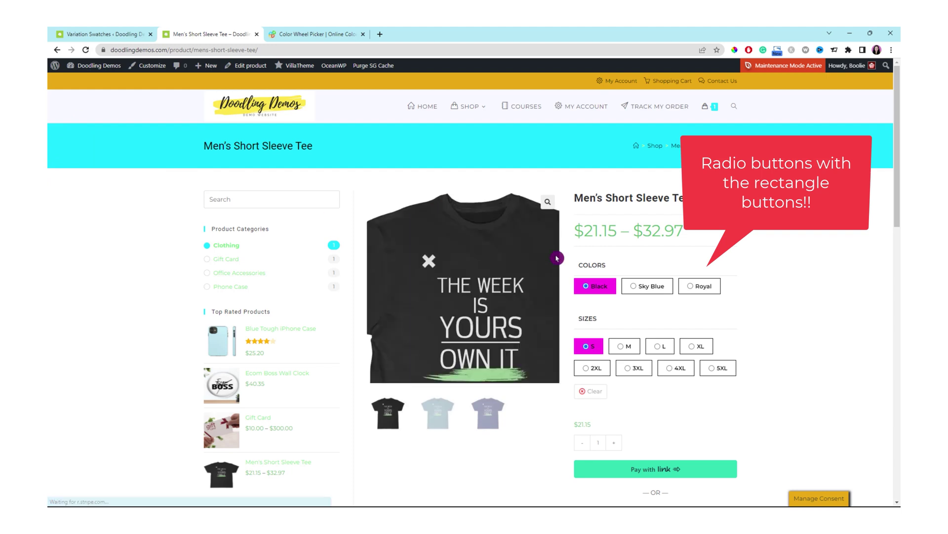
pyautogui.click(633, 290)
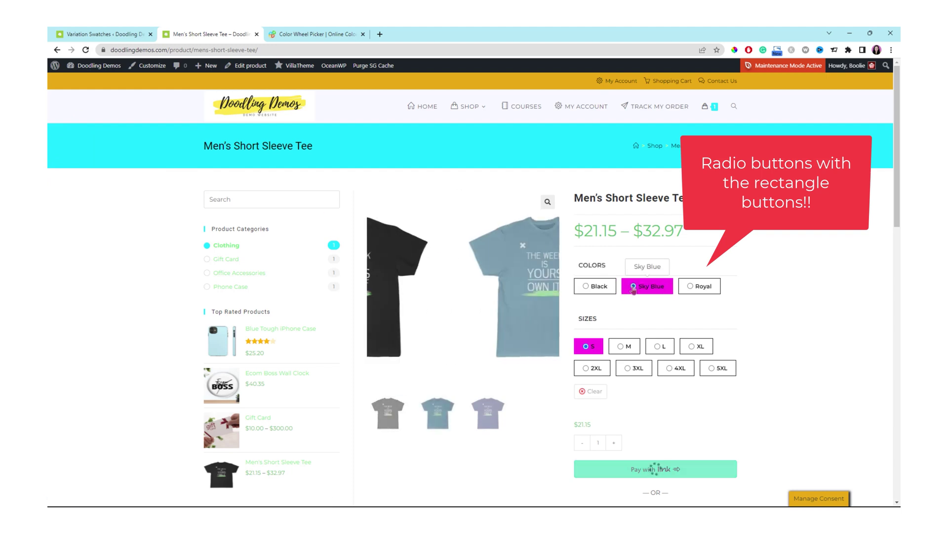
pyautogui.click(593, 289)
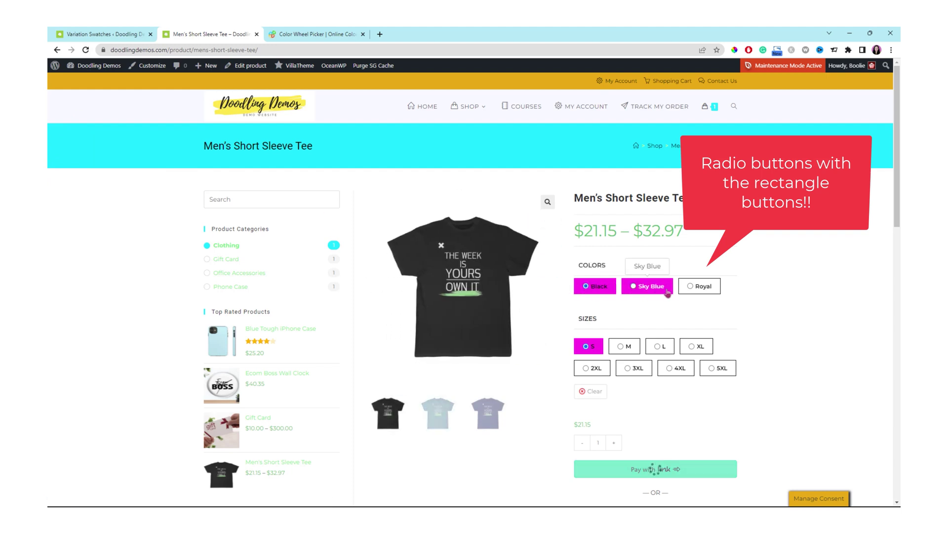
# Step: Make Color Design the default swatches profile, save it, and reload the Men's Short Sleeve Tee page to check the swatches
pyautogui.click(96, 35)
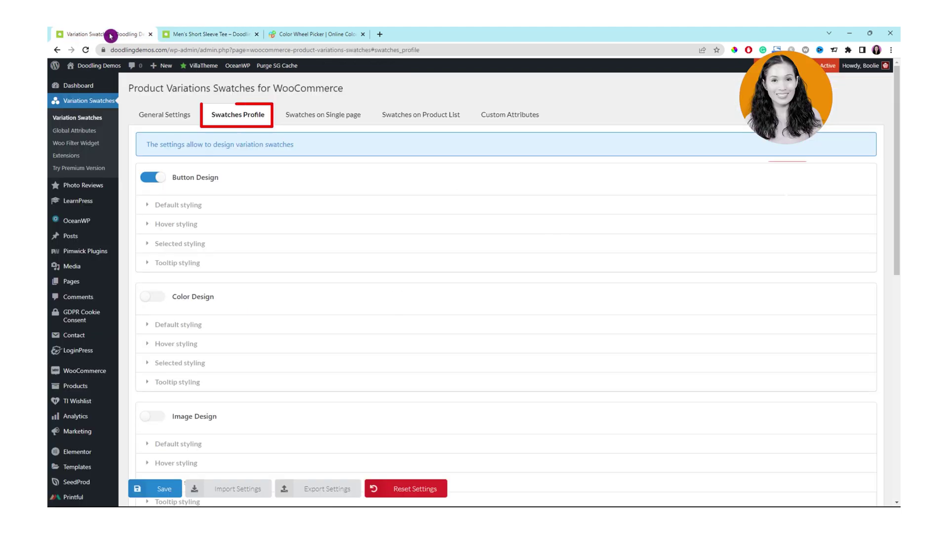
pyautogui.click(153, 300)
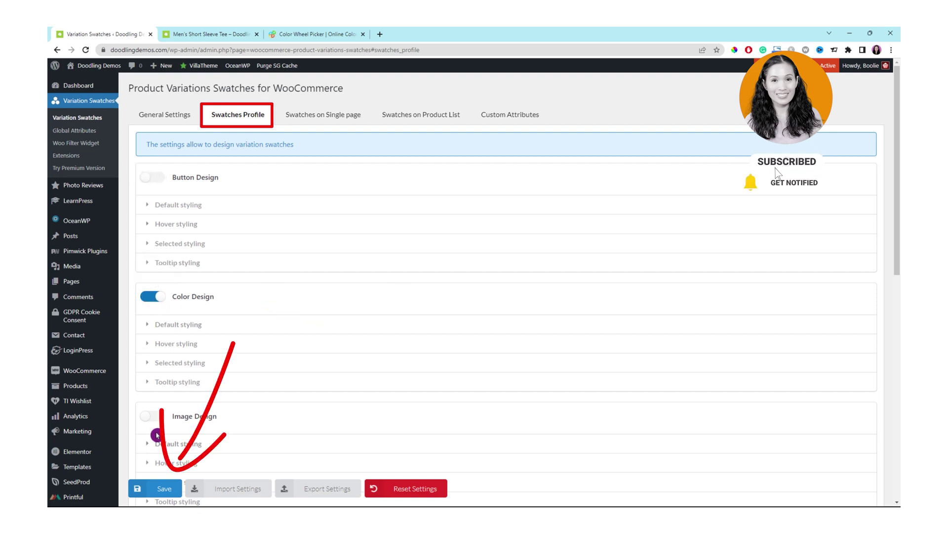
pyautogui.click(164, 489)
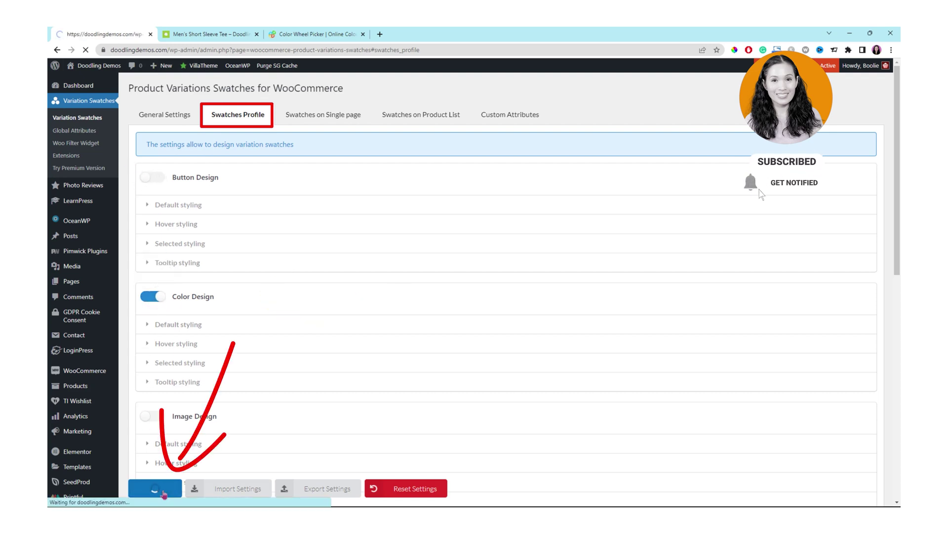
pyautogui.click(204, 35)
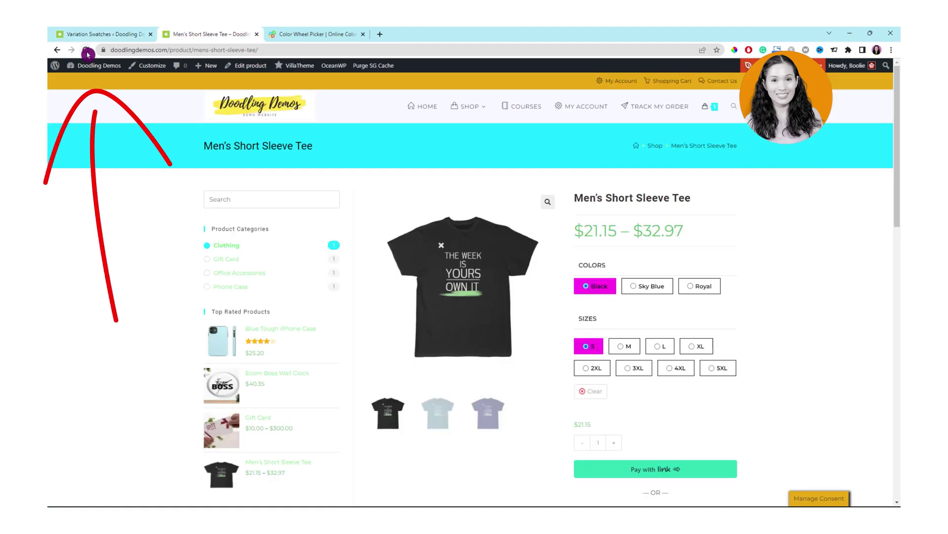
pyautogui.click(86, 50)
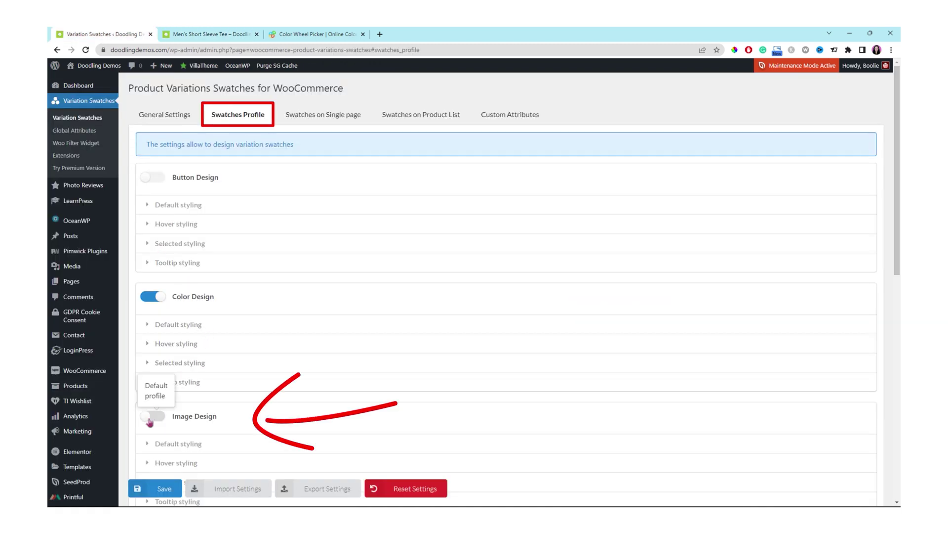
# Step: Make Image Design the default swatches profile, save it, and check the swatches on the Men's Short Sleeve Tee page
pyautogui.click(150, 416)
pyautogui.scroll(-1, 150, 420)
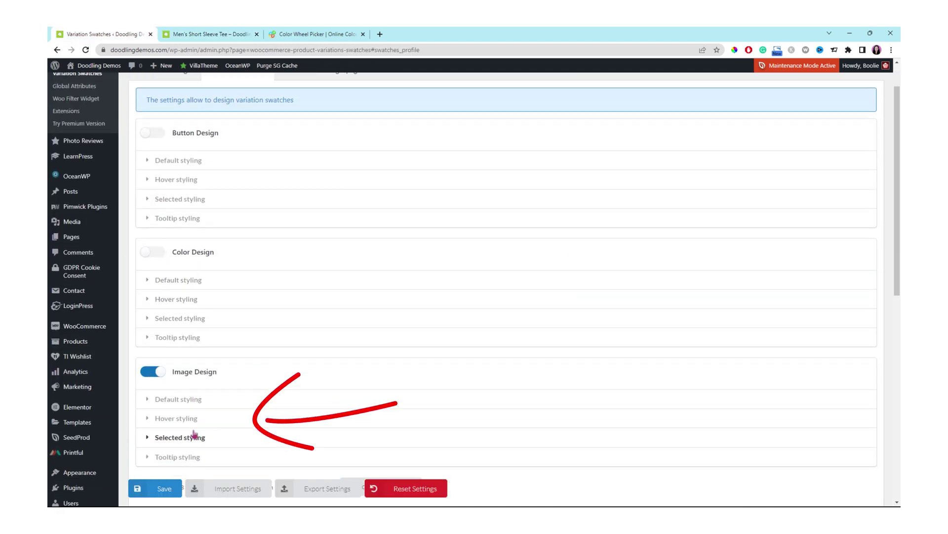
pyautogui.click(163, 490)
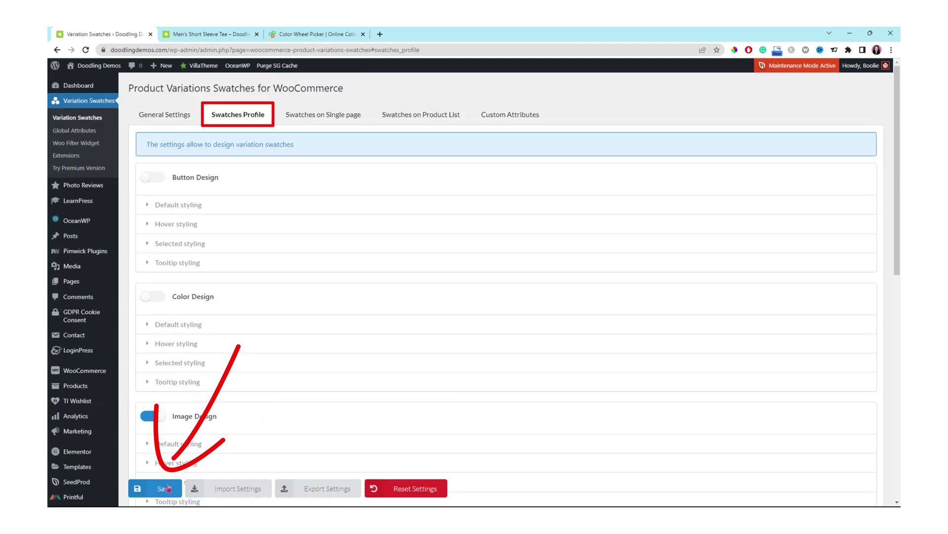
pyautogui.click(203, 34)
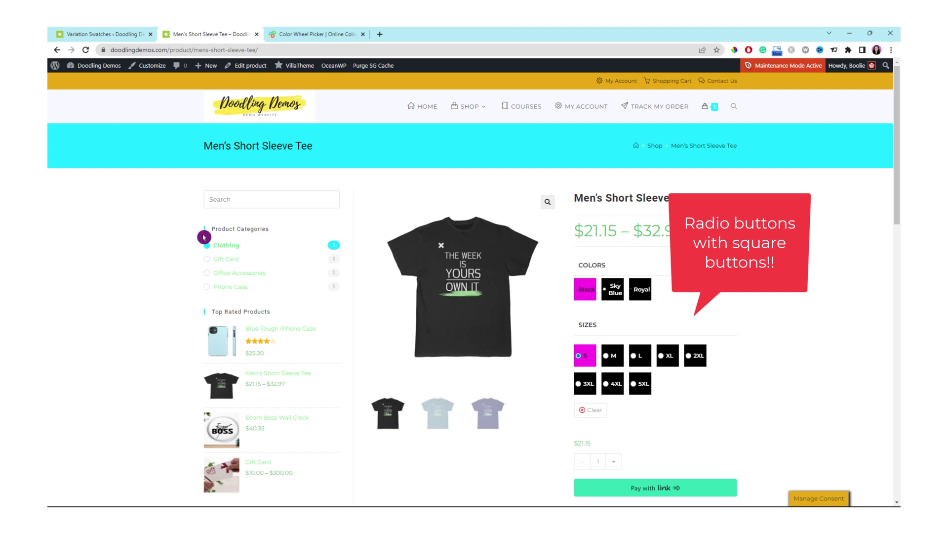